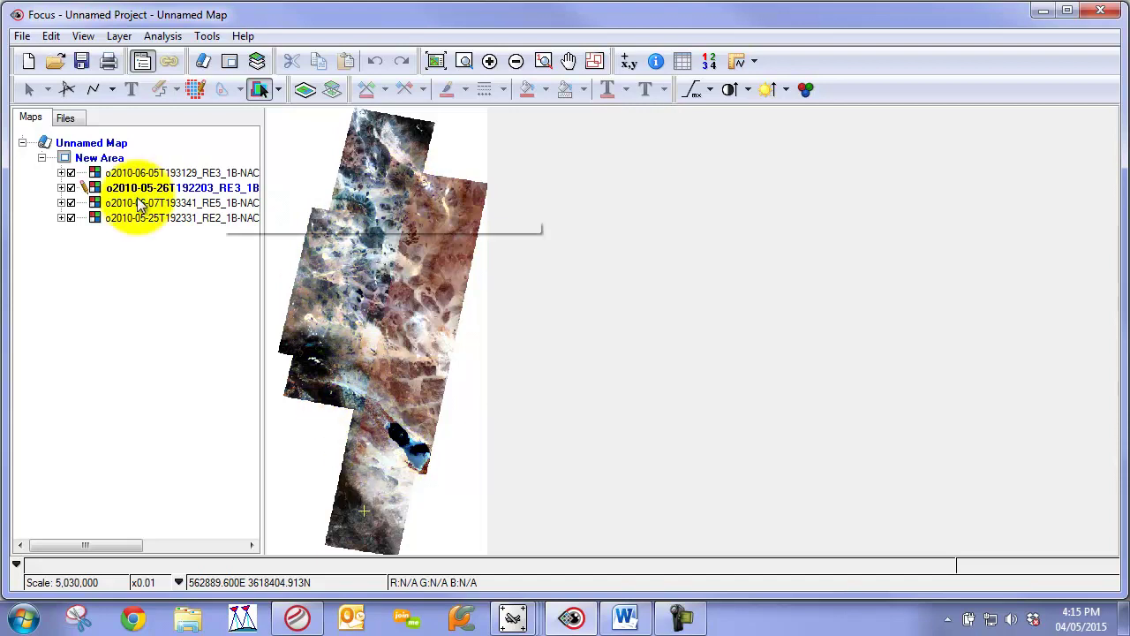
# - Toggle the visibility of the 2010-06-07 and 2010-05-25 ortho layers to examine how the images overlap
pyautogui.click(71, 203)
pyautogui.click(71, 203)
pyautogui.click(70, 217)
pyautogui.click(71, 218)
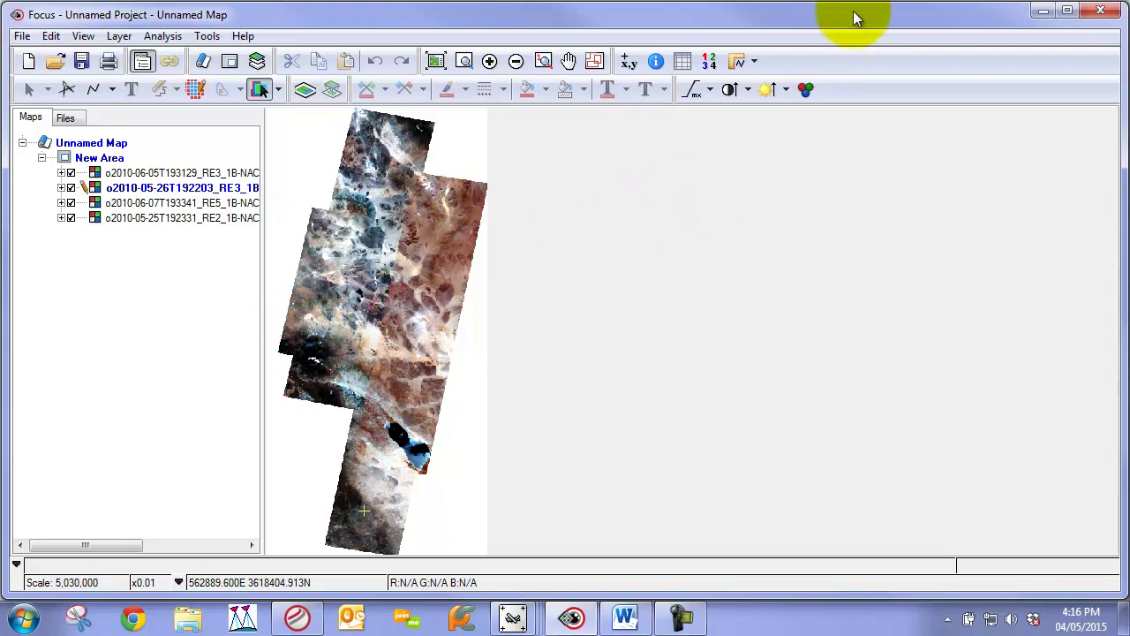
# - Close the Focus project and return to the Mosaic Editing Example project in OrthoEngine
pyautogui.click(1101, 12)
pyautogui.click(848, 479)
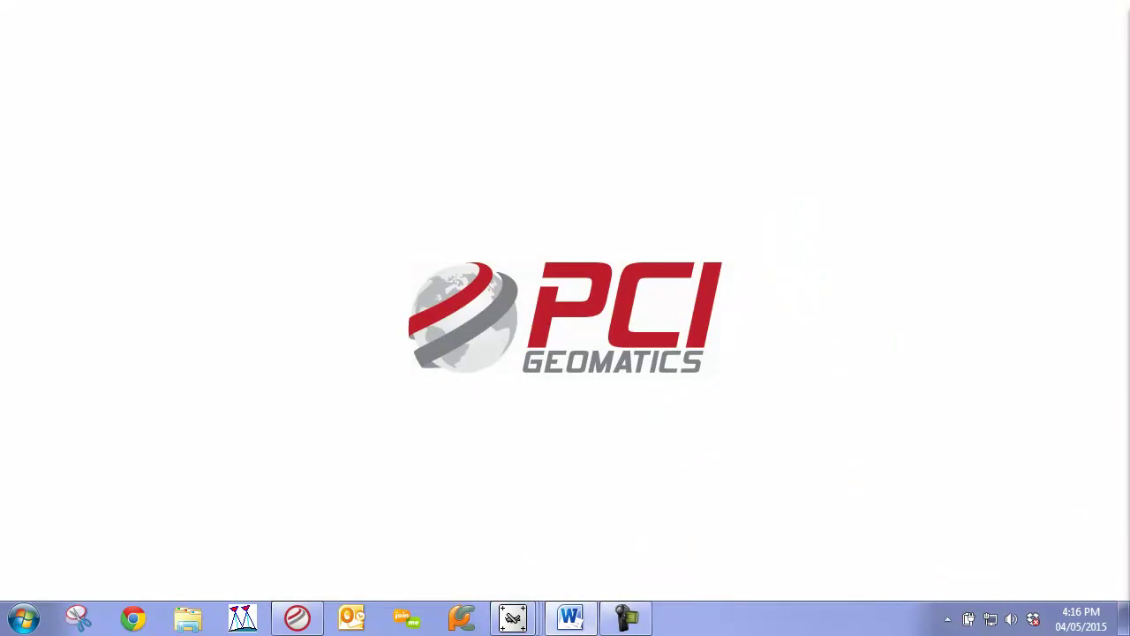
pyautogui.moveTo(342, 179); pyautogui.dragTo(322, 185)
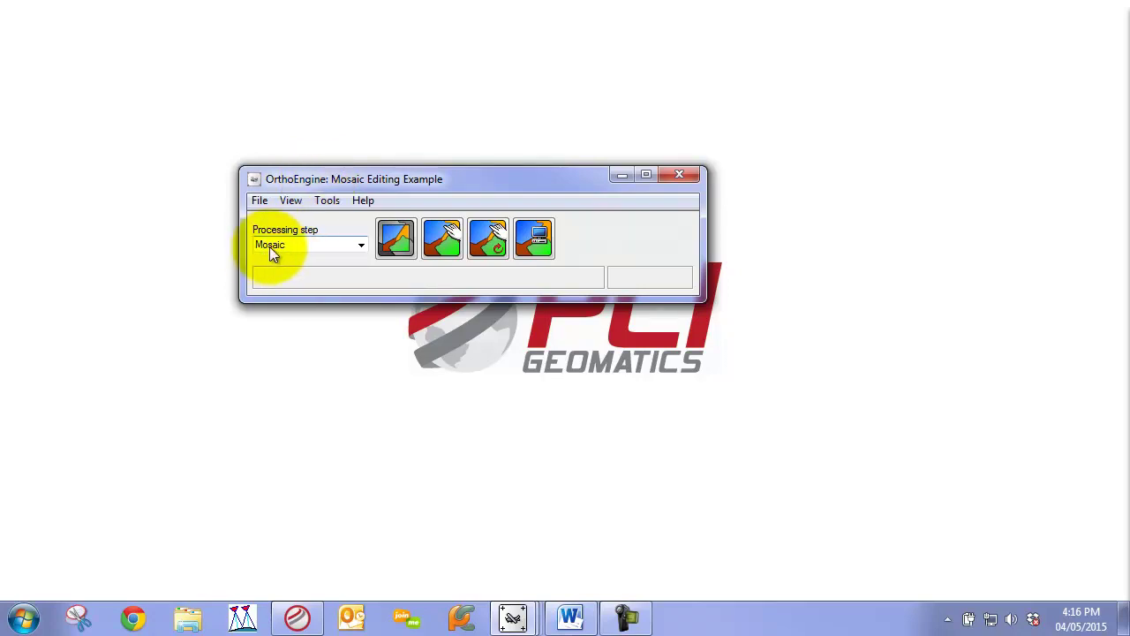
# - Start defining the mosaic area and create an output folder named mosaic inside the Mosaic_edit folder
pyautogui.click(395, 238)
pyautogui.moveTo(811, 181); pyautogui.dragTo(487, 46)
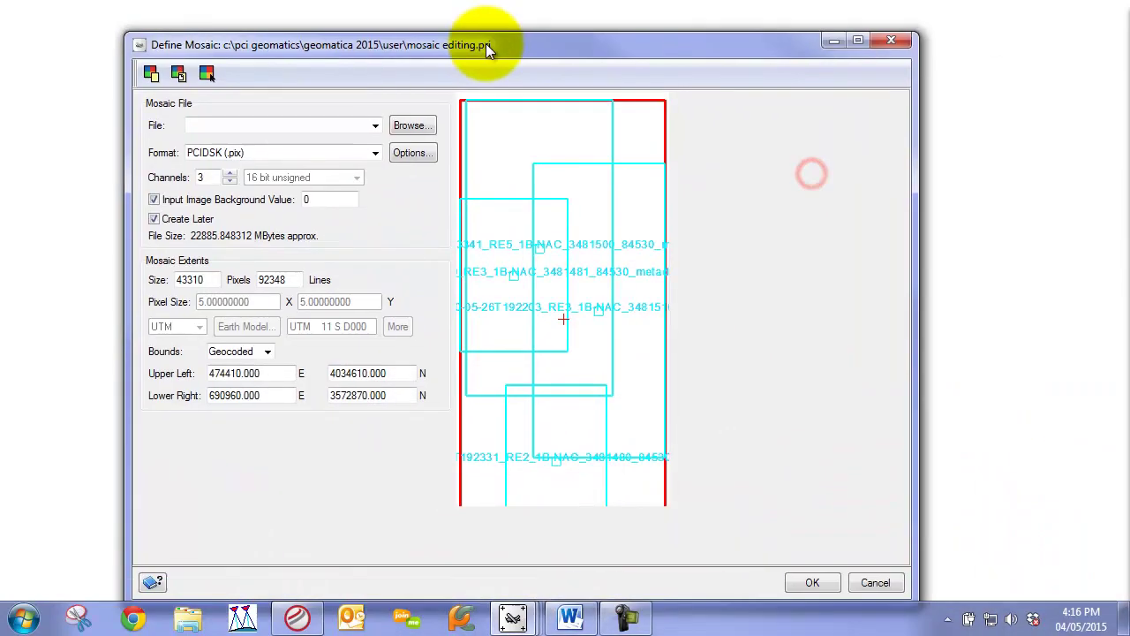
pyautogui.click(408, 120)
pyautogui.click(498, 97)
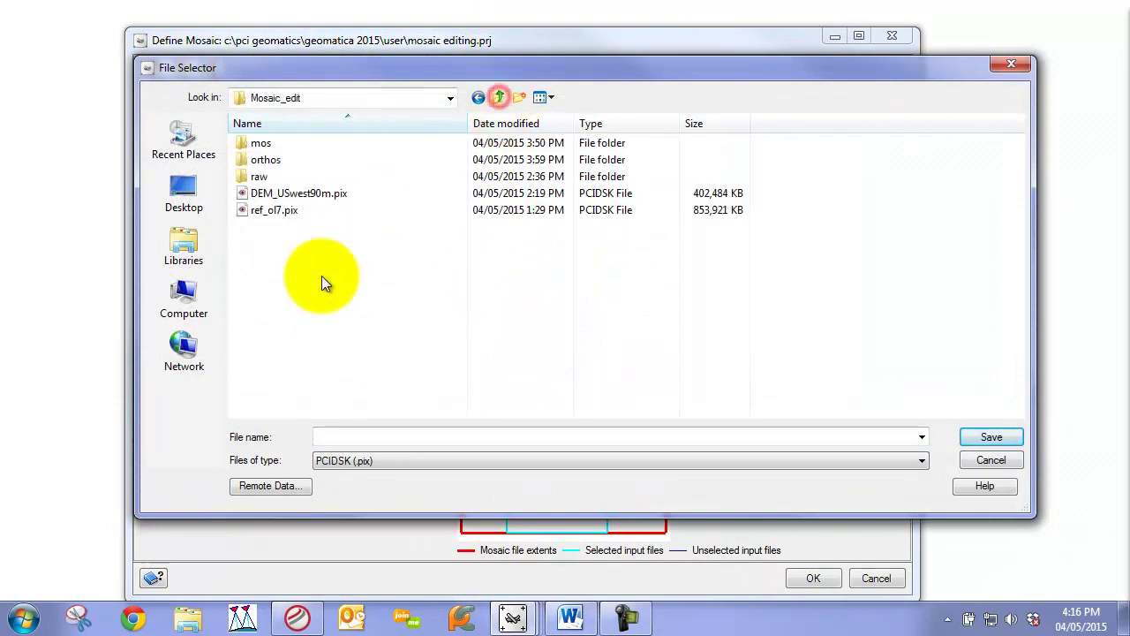
pyautogui.click(521, 97)
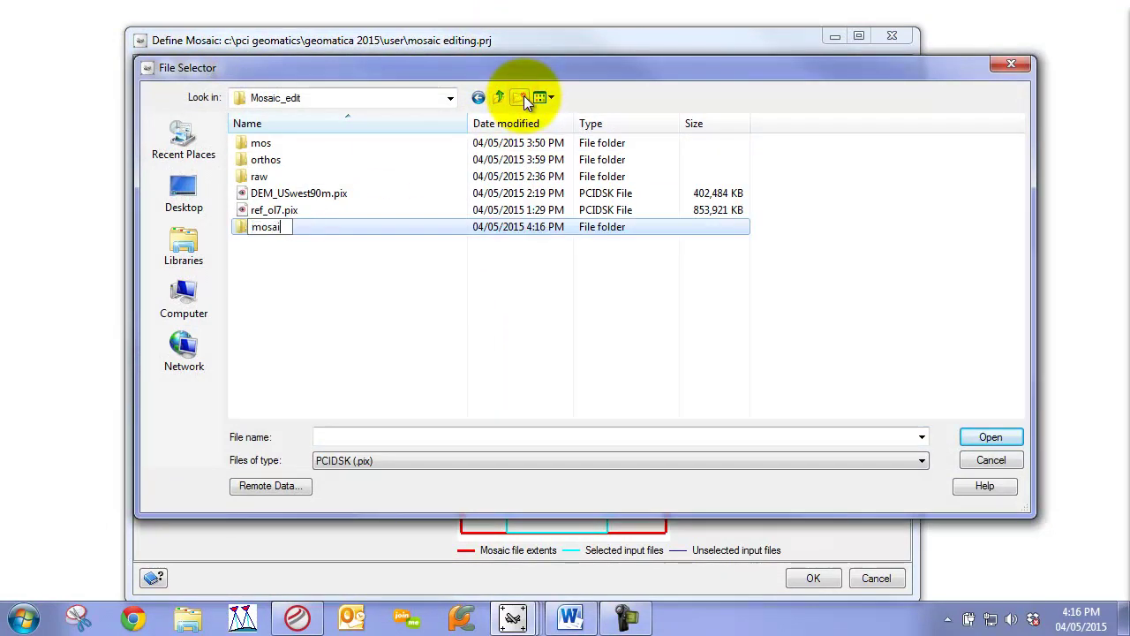
pyautogui.press('Return')
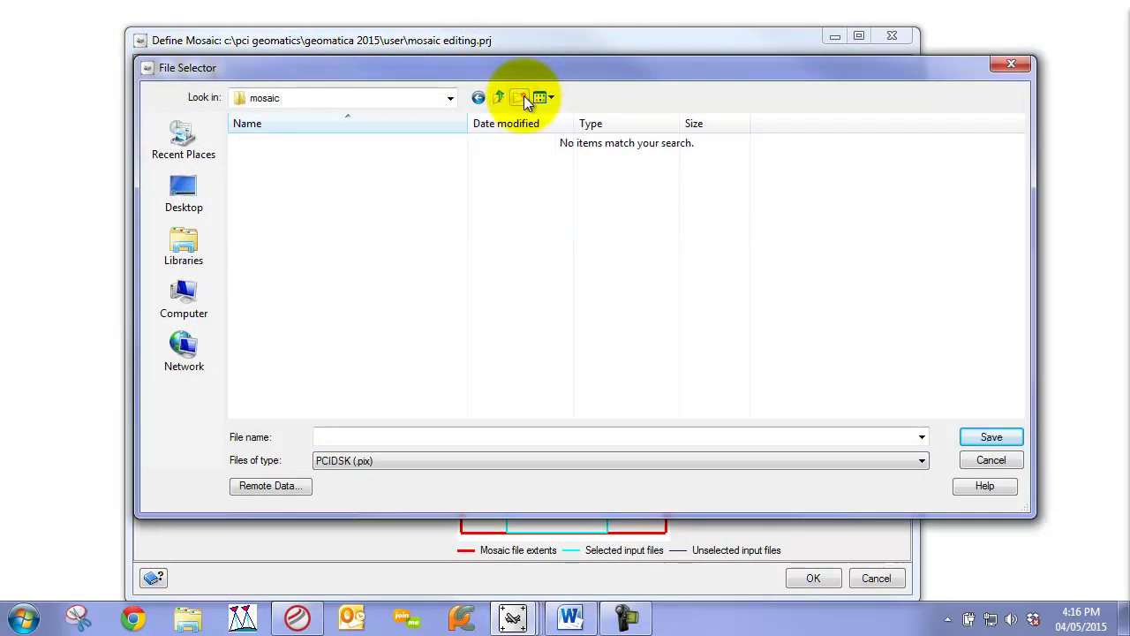
# - Save the mosaic file as mosTechTV in the mosaic folder and accept the mosaic definition
pyautogui.click(436, 436)
pyautogui.write('mosTechTV')
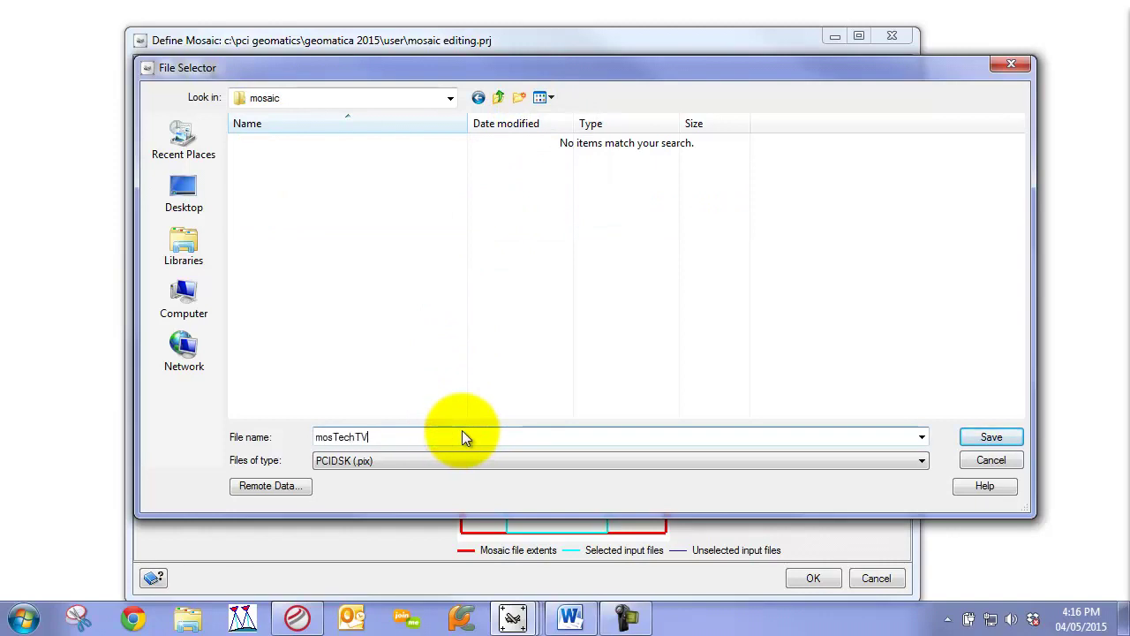
pyautogui.click(995, 436)
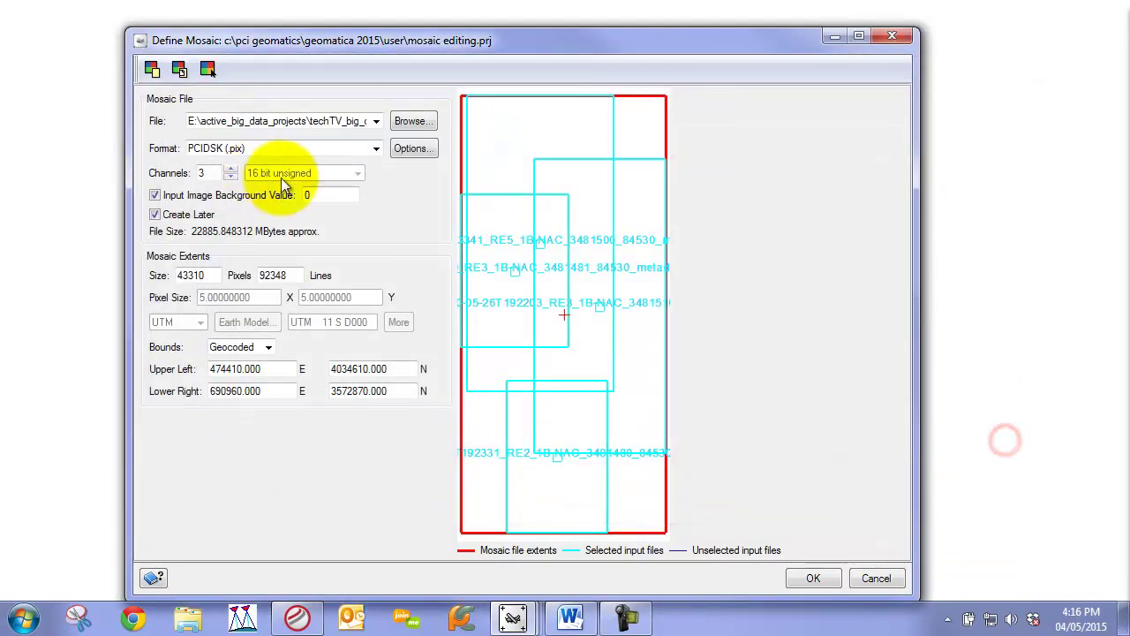
pyautogui.click(813, 579)
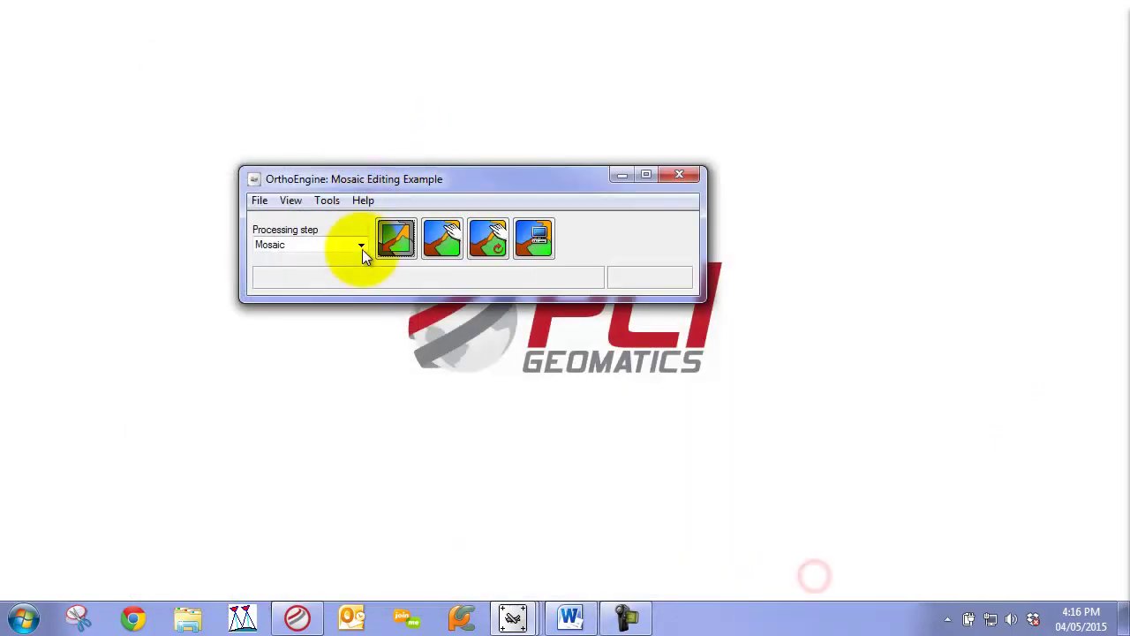
# - Generate an automatic mosaic preview from the four orthos, and close the preview and the Automatic Mosaicking dialog
pyautogui.click(536, 234)
pyautogui.moveTo(680, 155); pyautogui.dragTo(465, 21)
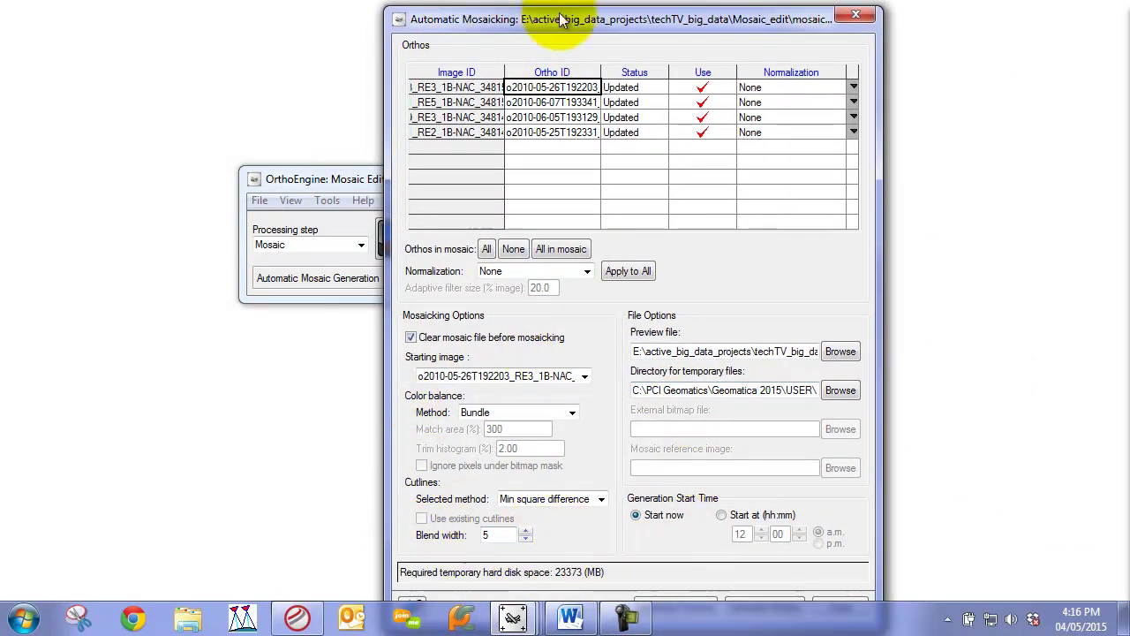
pyautogui.moveTo(568, 19); pyautogui.dragTo(564, 9)
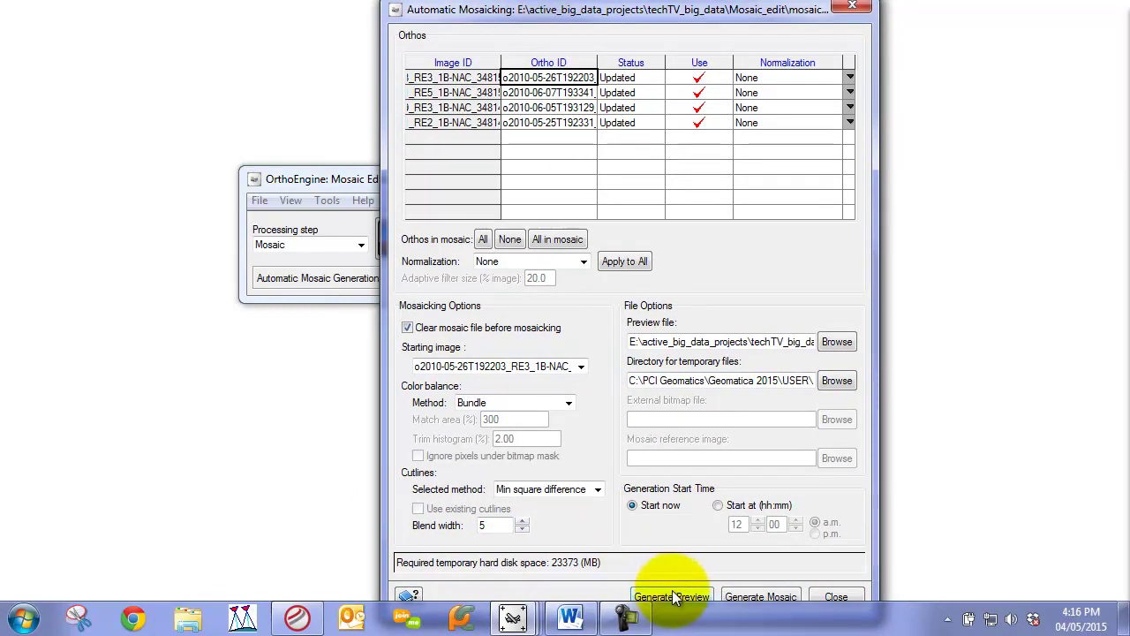
pyautogui.click(676, 597)
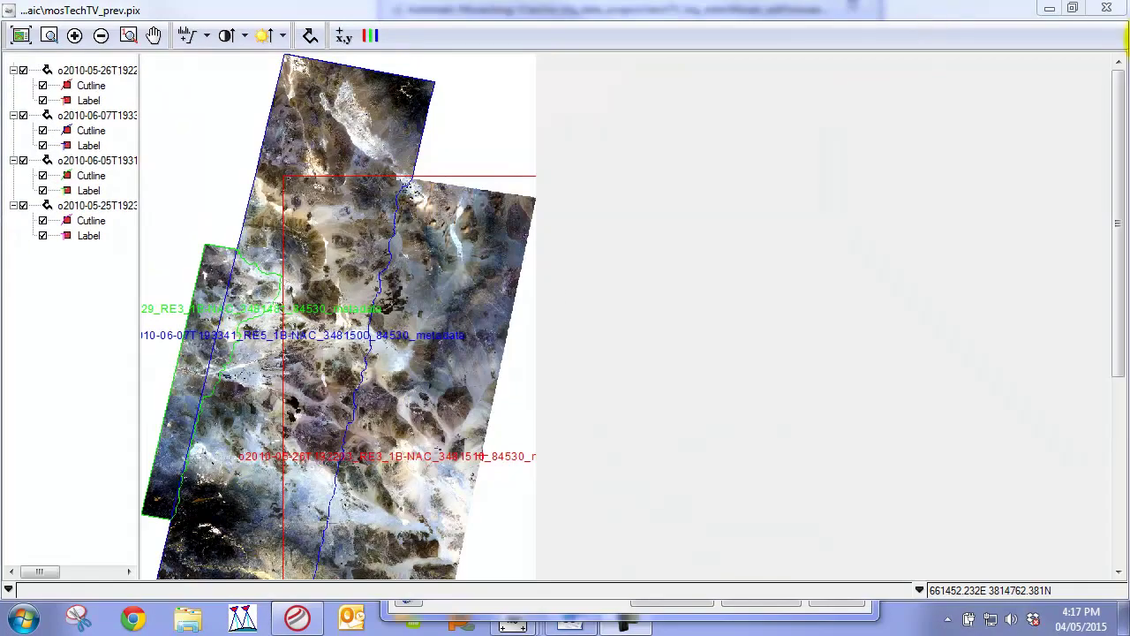
pyautogui.click(1106, 8)
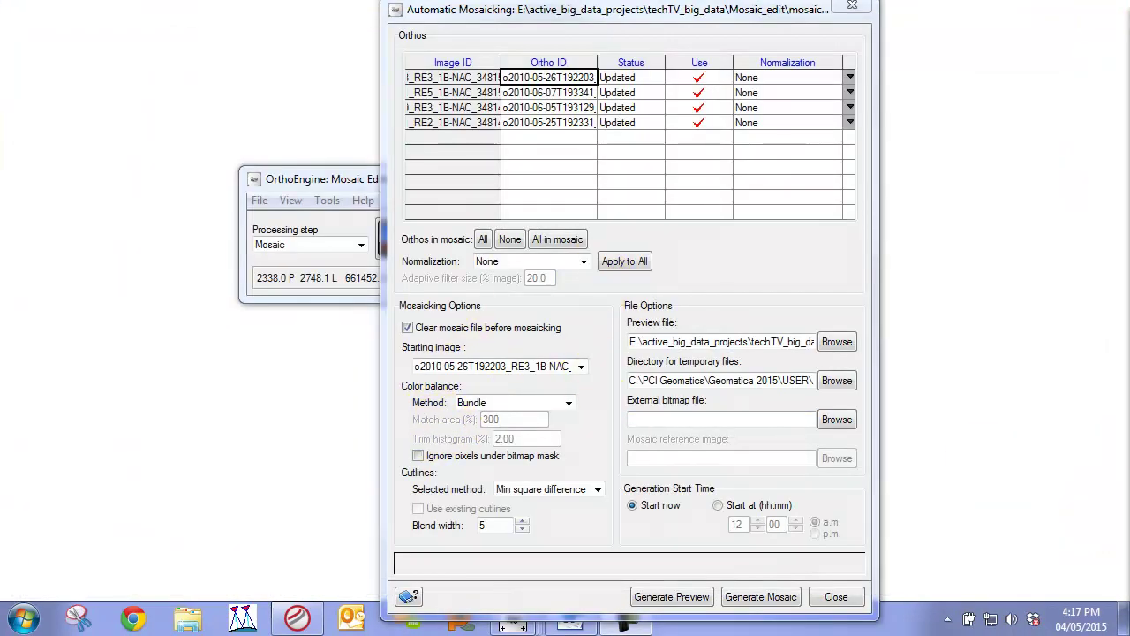
pyautogui.click(836, 597)
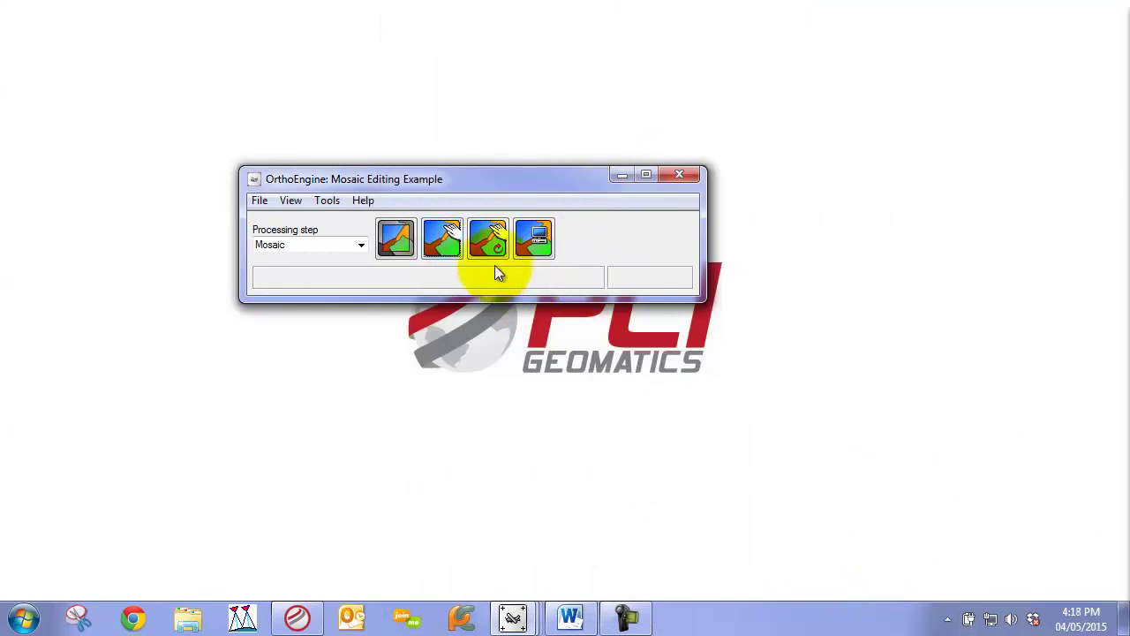
# - Open the mosaic for manual editing and hide the cutlines over the images
pyautogui.click(439, 239)
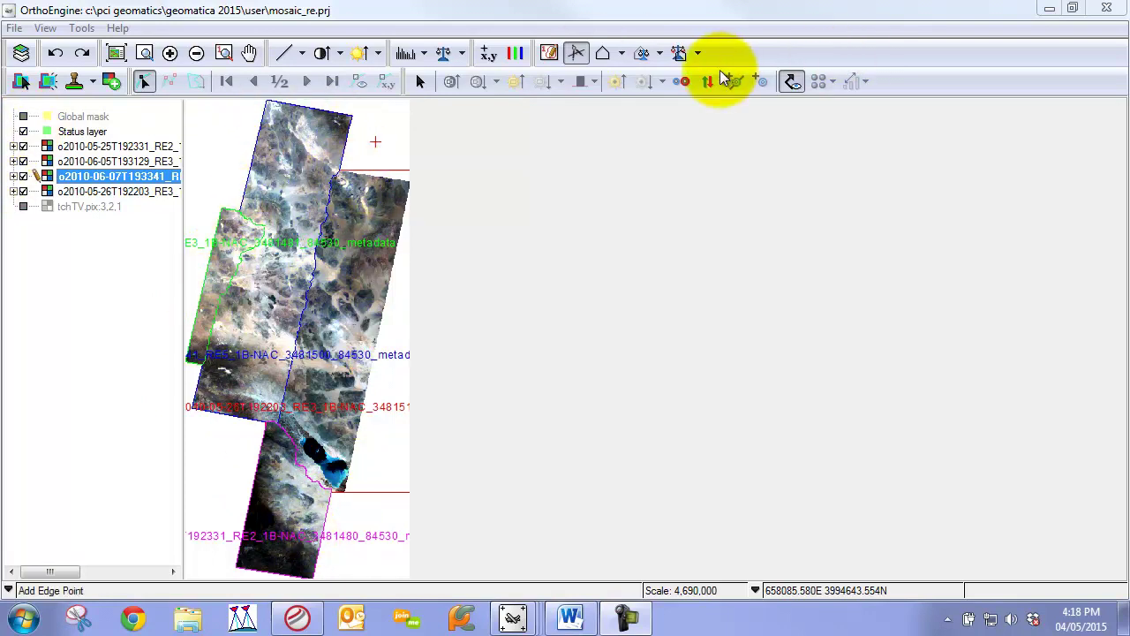
pyautogui.click(790, 81)
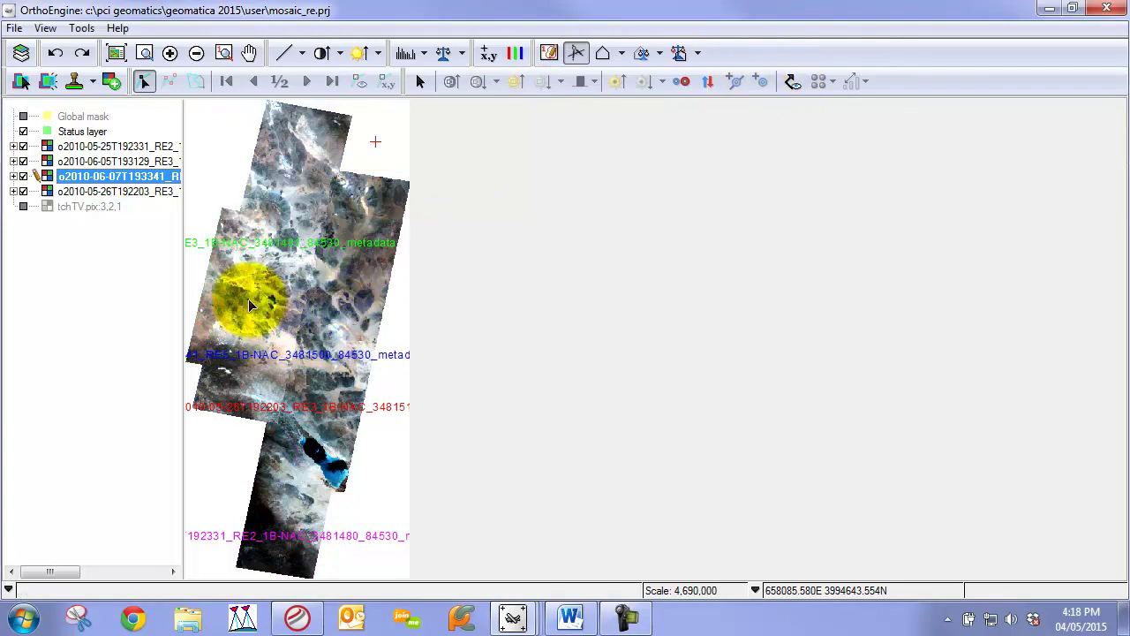
pyautogui.scroll(1, 291, 309)
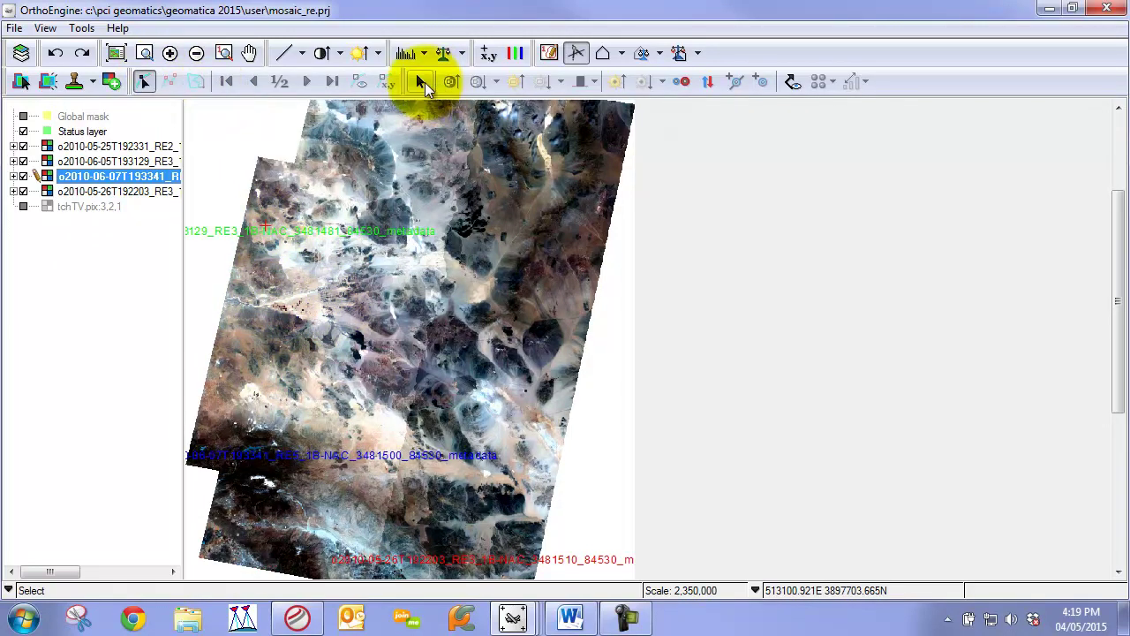
# - Select the 2010-06-05 and 2010-06-07 images in the mosaic to examine their extents and dodging points
pyautogui.click(422, 82)
pyautogui.click(219, 273)
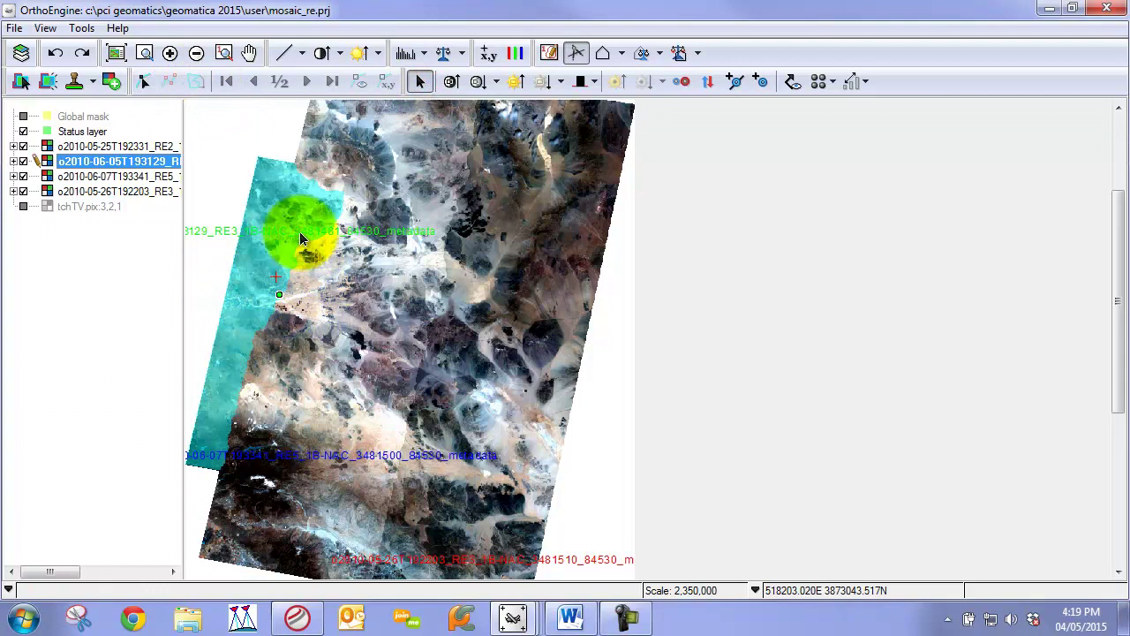
pyautogui.click(410, 288)
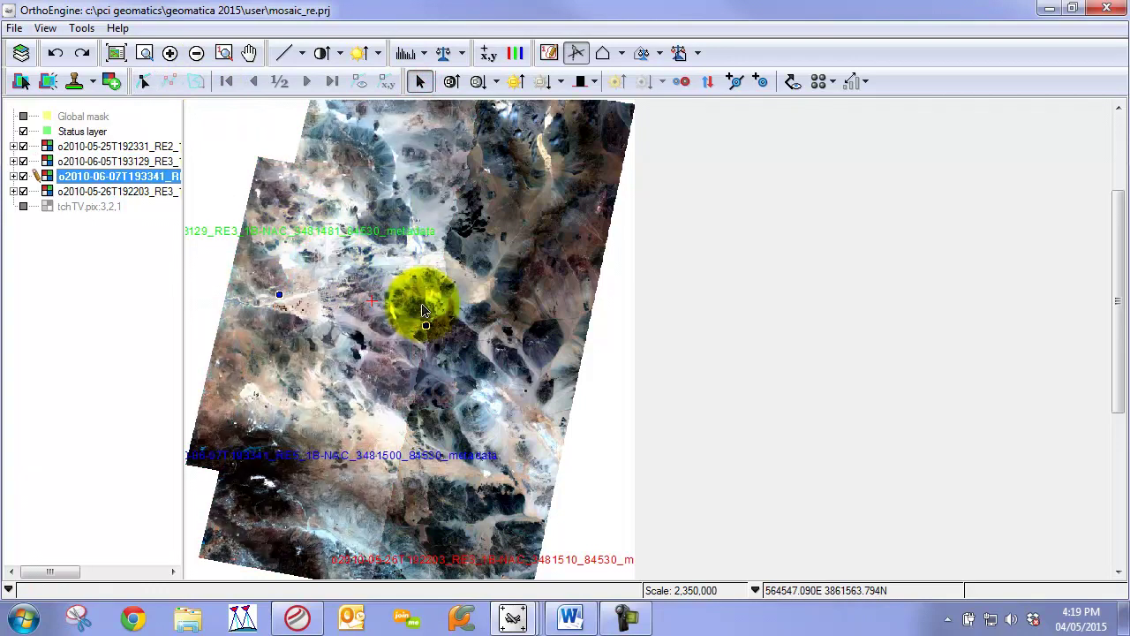
pyautogui.scroll(-3, 459, 371)
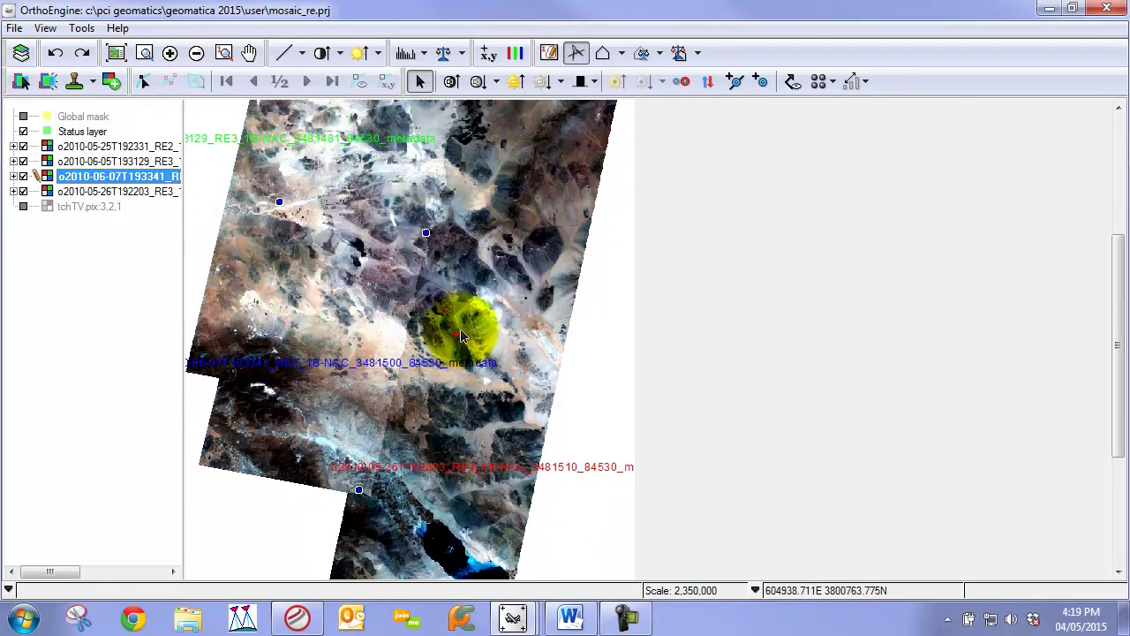
pyautogui.click(465, 320)
pyautogui.click(365, 324)
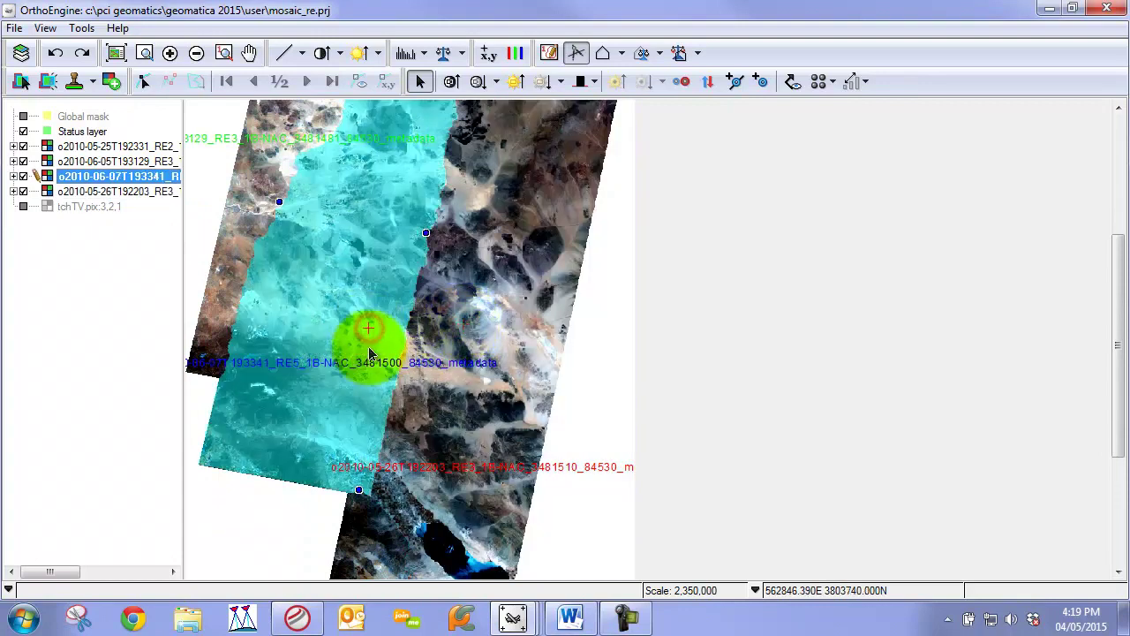
pyautogui.scroll(-2, 461, 358)
pyautogui.scroll(-1, 461, 358)
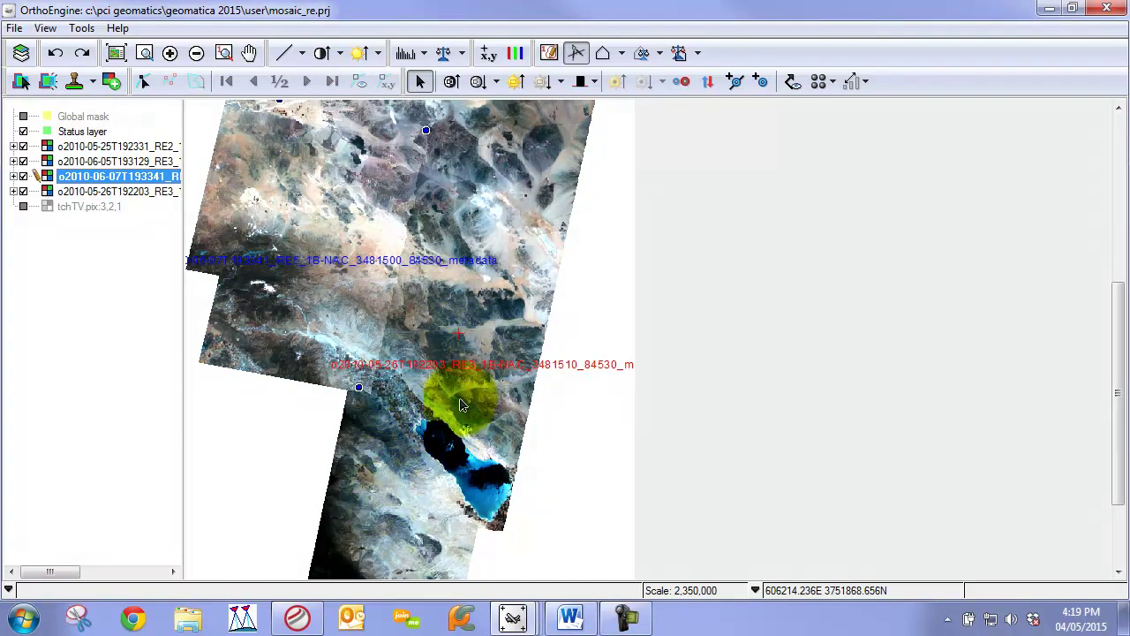
pyautogui.scroll(5, 474, 403)
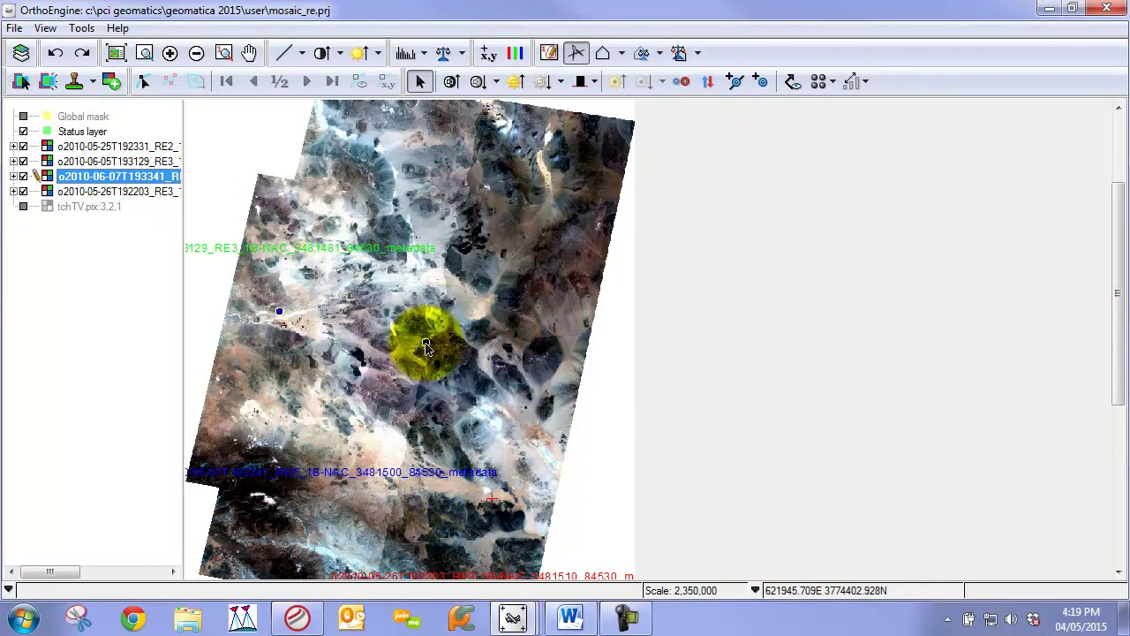
pyautogui.click(425, 342)
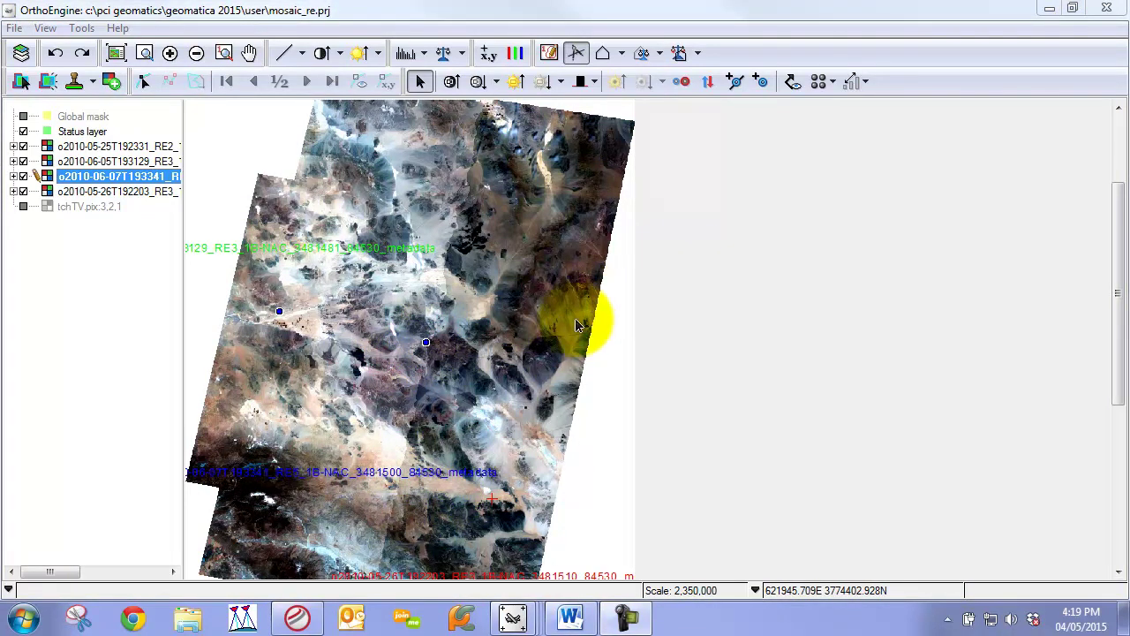
# - Try adjusting the overall image brightness of the 2010-05-26 image and undo the change
pyautogui.scroll(-2, 504, 353)
pyautogui.click(500, 303)
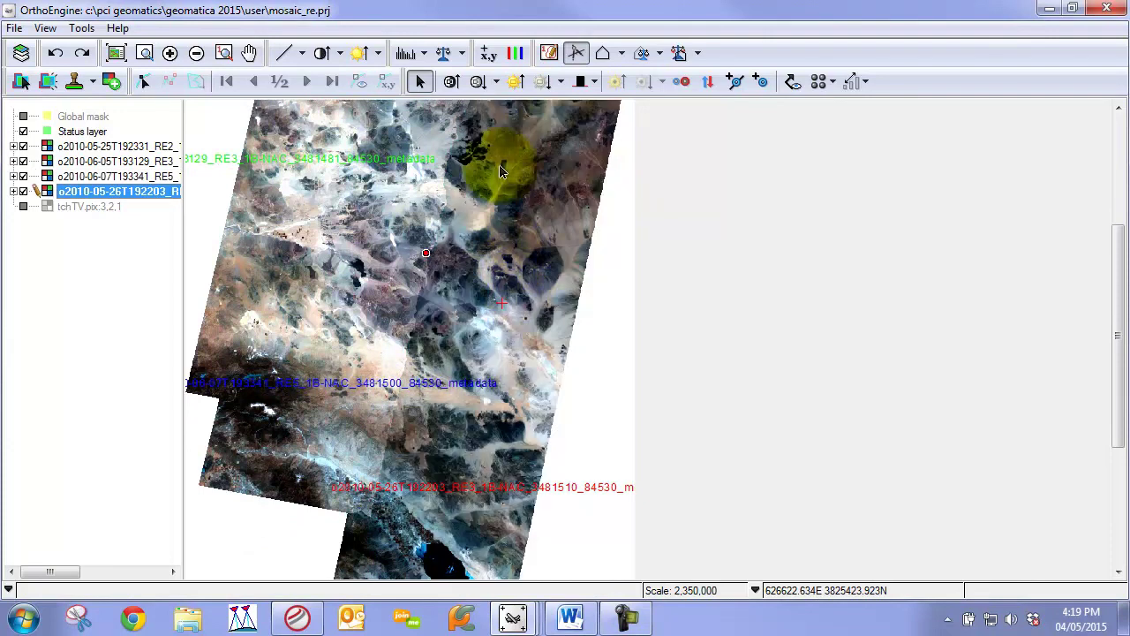
pyautogui.click(561, 82)
pyautogui.moveTo(623, 107); pyautogui.dragTo(632, 107)
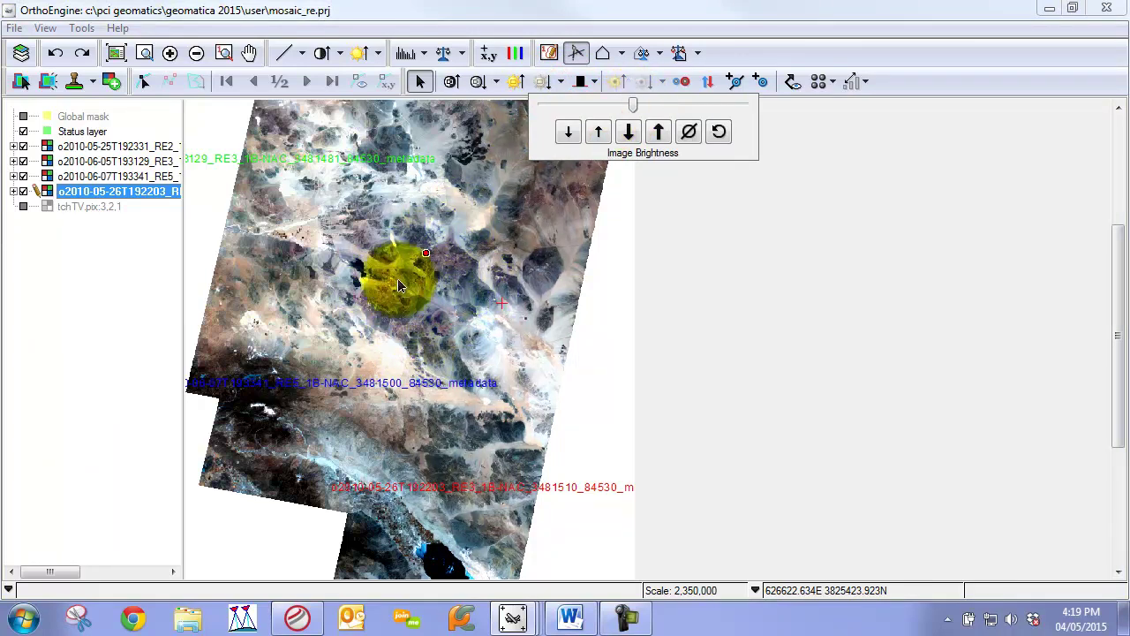
pyautogui.click(433, 271)
pyautogui.scroll(-3, 459, 383)
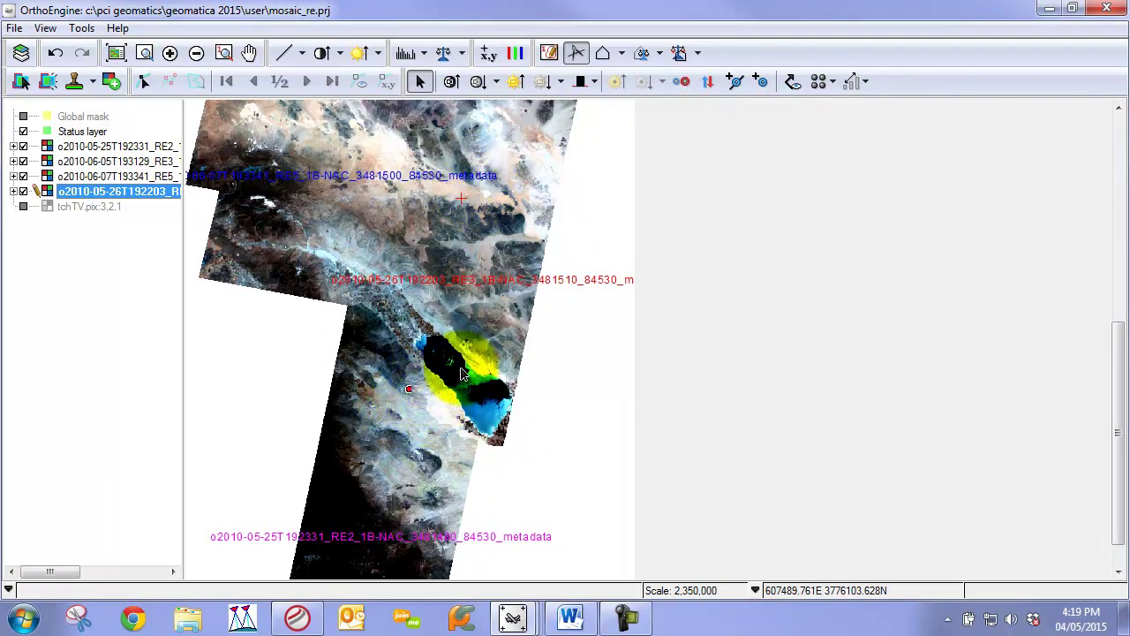
pyautogui.hotkey('ctrl', 'z')
pyautogui.scroll(3, 393, 327)
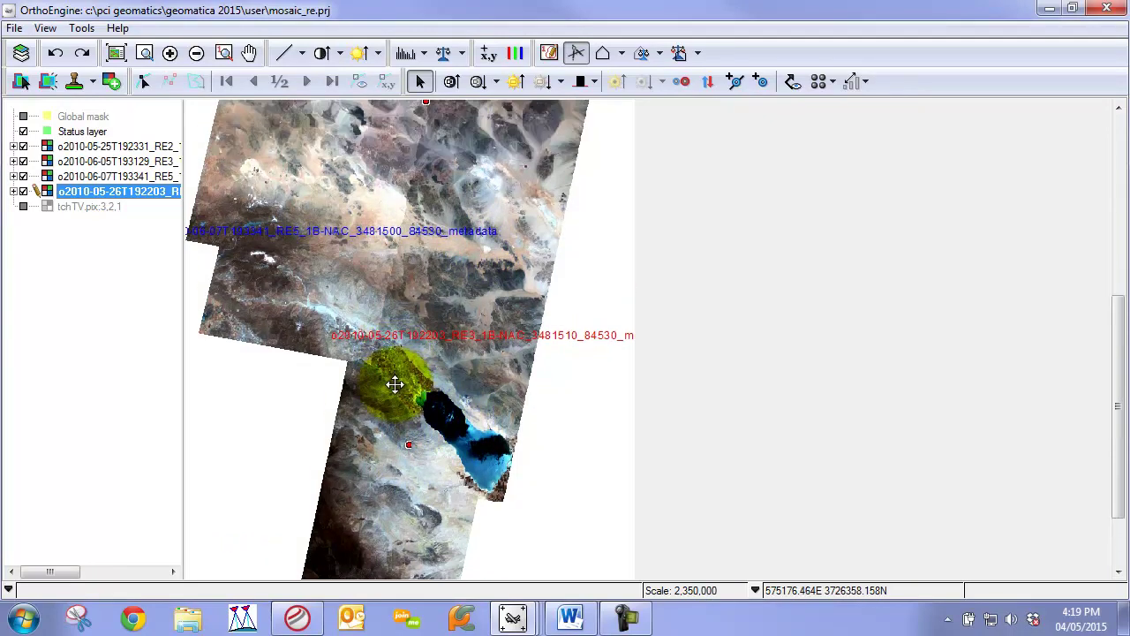
# - Try lowering the overall image brightness of the 2010-06-07 image
pyautogui.click(358, 373)
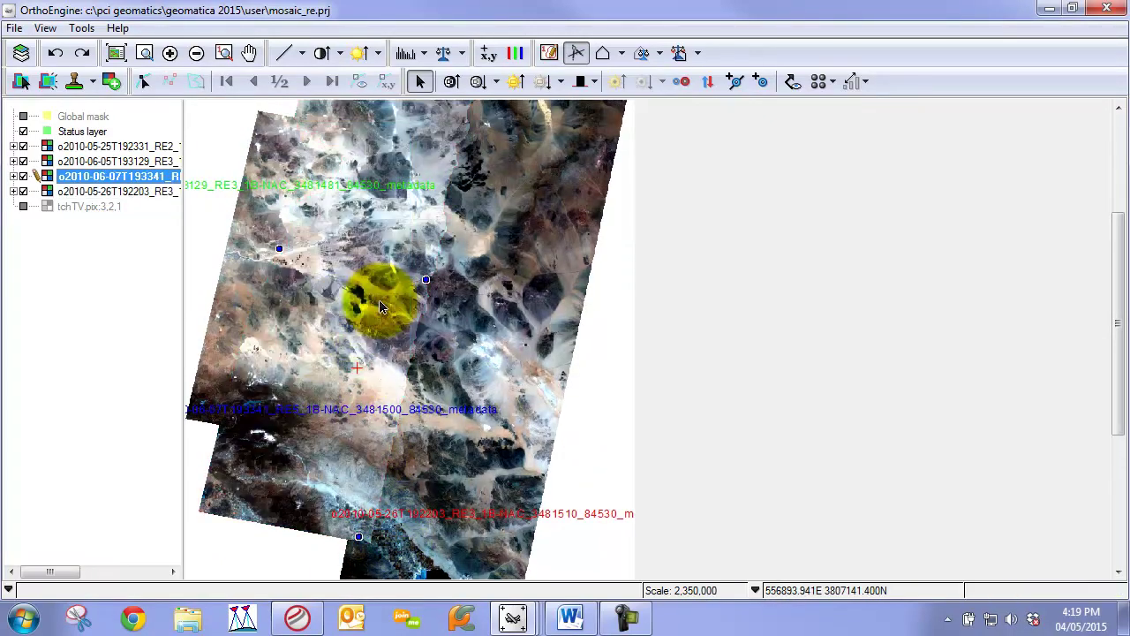
pyautogui.click(560, 82)
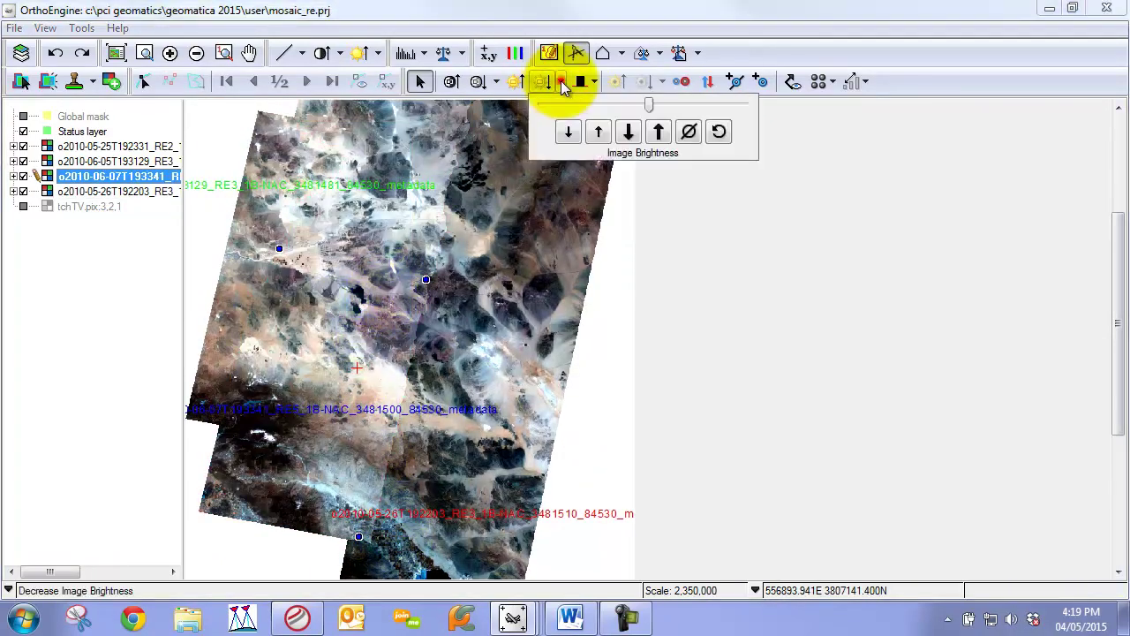
pyautogui.moveTo(649, 108); pyautogui.dragTo(635, 107)
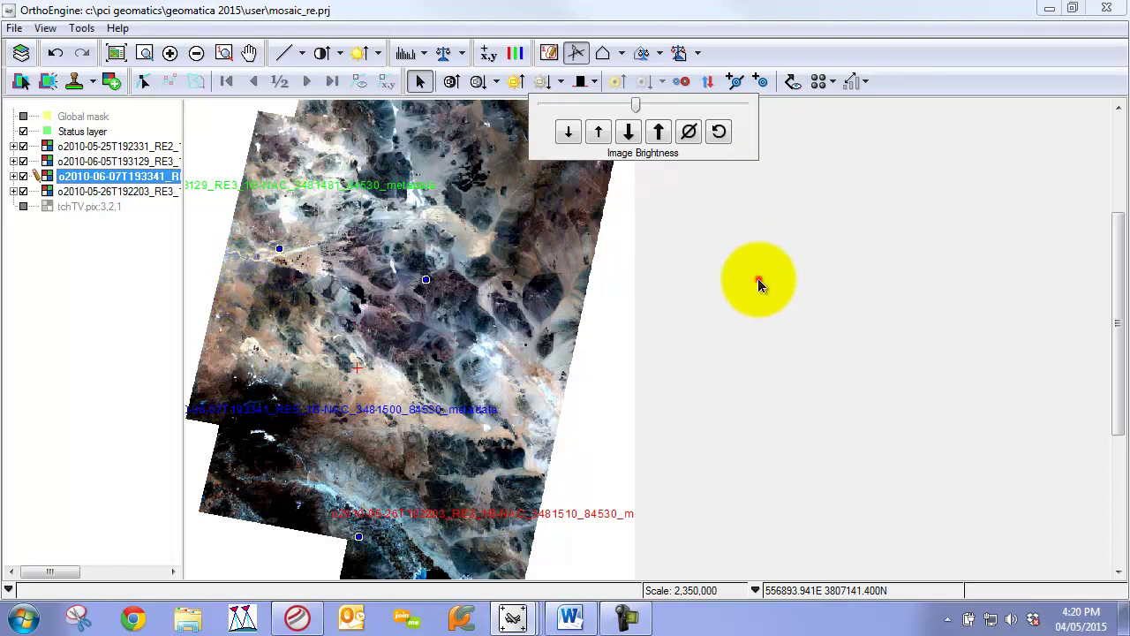
pyautogui.click(758, 283)
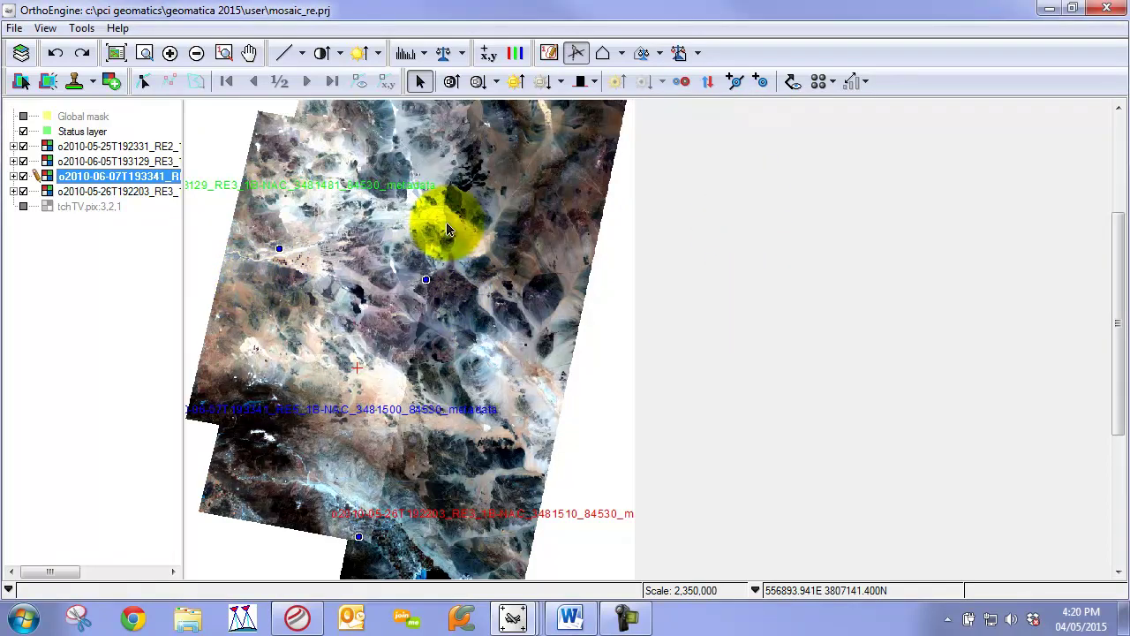
# - Lower the dodging brightness of the 2010-06-07 image's dodging point near the eastern seam to about -0.25
pyautogui.click(438, 284)
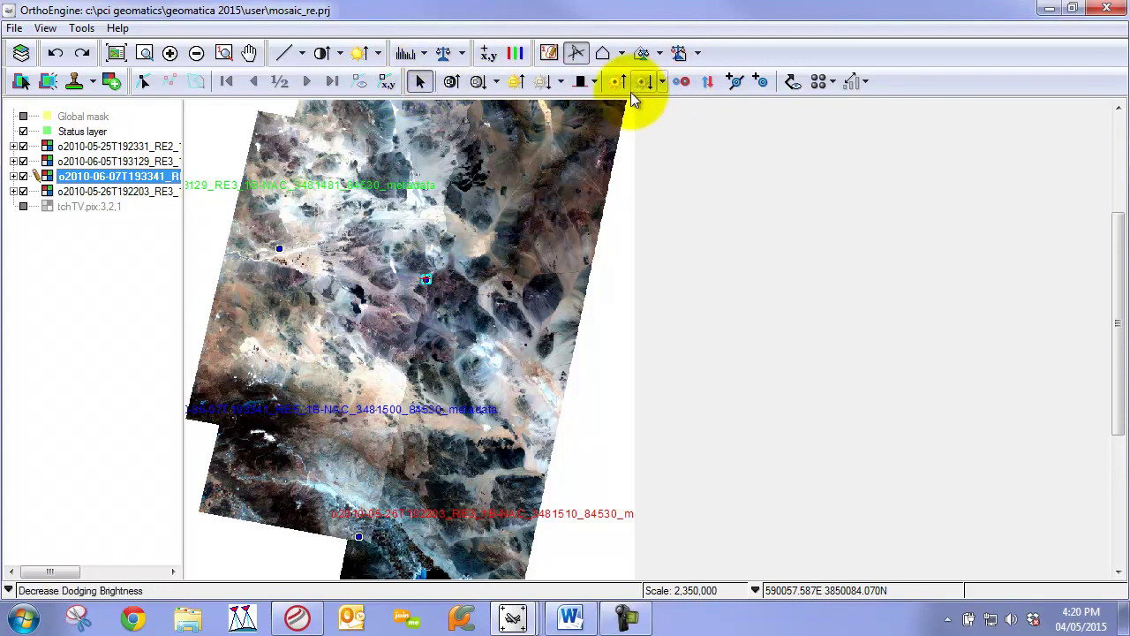
pyautogui.click(661, 80)
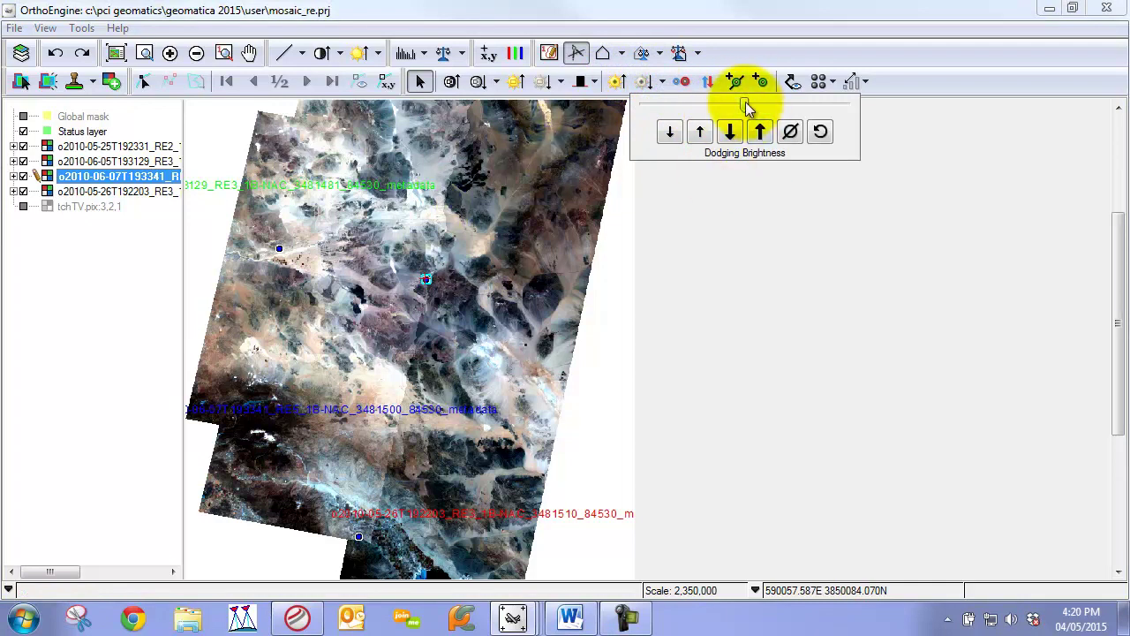
pyautogui.moveTo(746, 106); pyautogui.dragTo(729, 107)
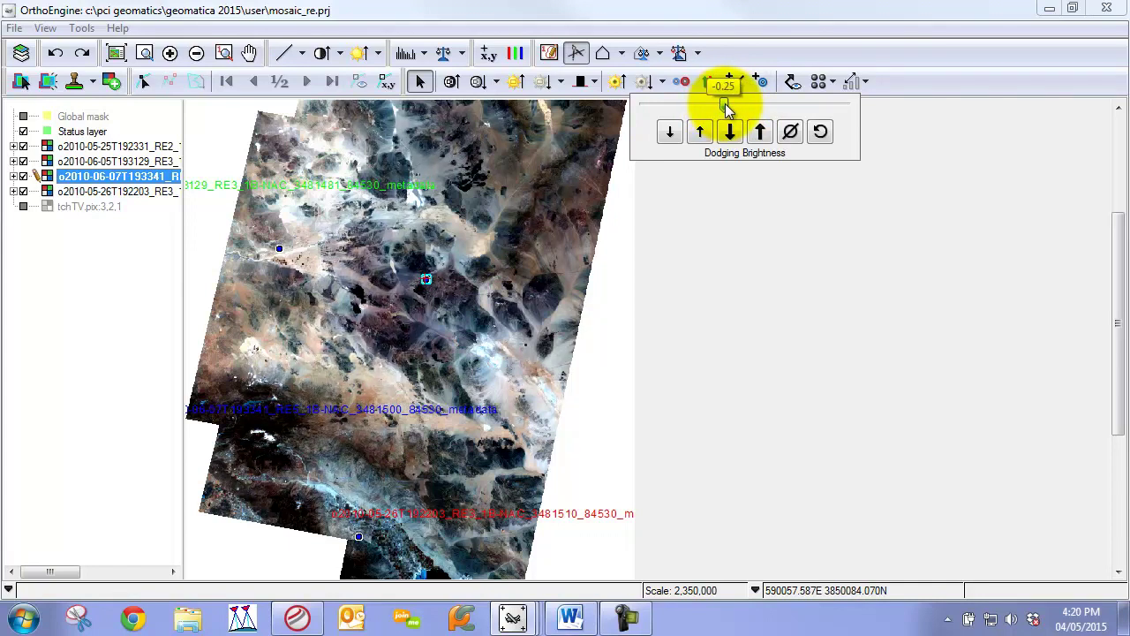
pyautogui.click(411, 277)
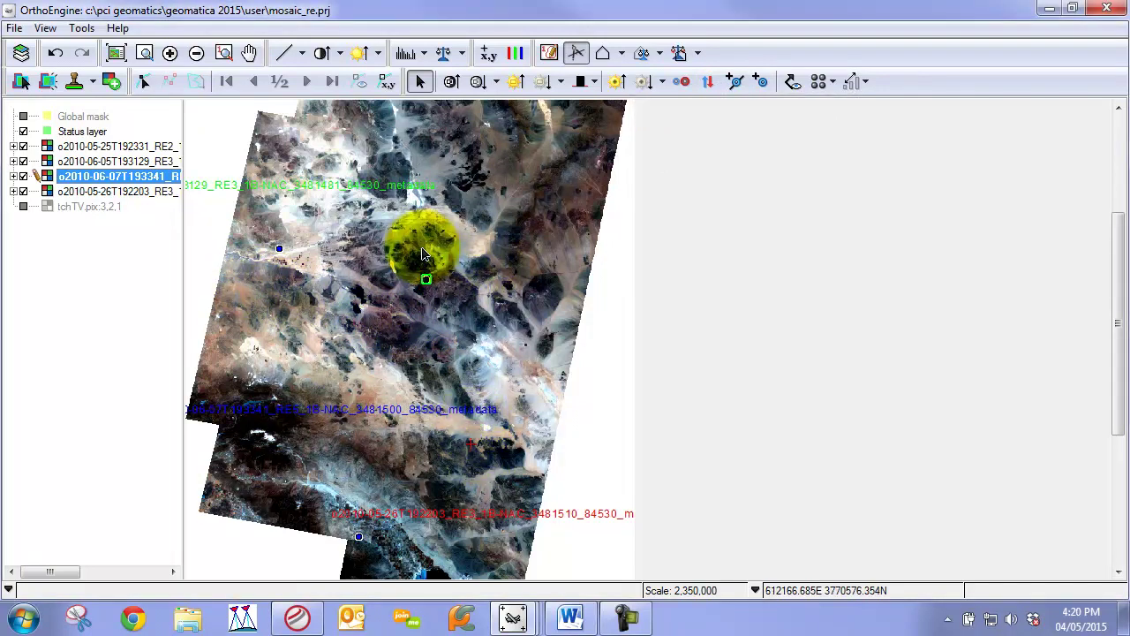
pyautogui.click(424, 276)
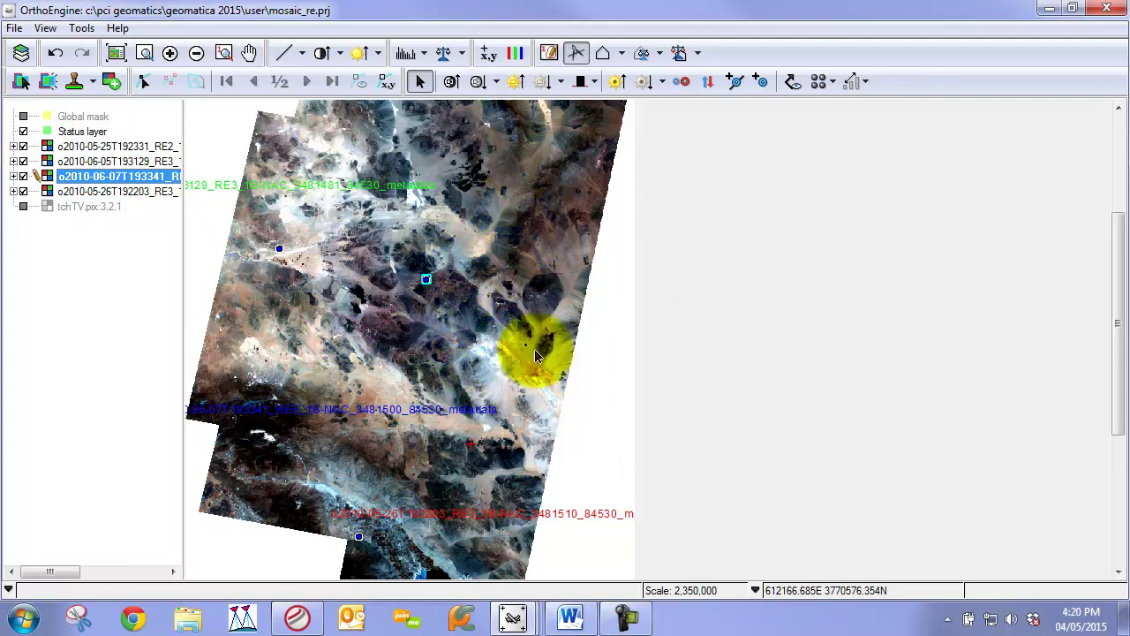
# - Add two overlap dodging points along the seam between the 2010-06-07 and 2010-05-26 images, south of the existing point
pyautogui.click(734, 84)
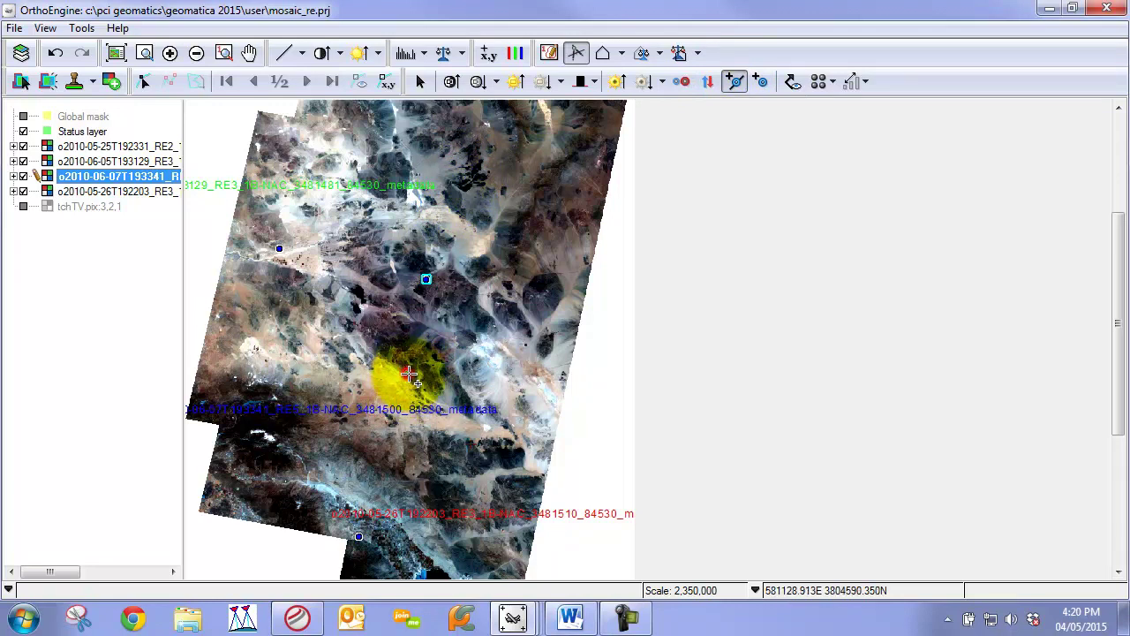
pyautogui.click(407, 373)
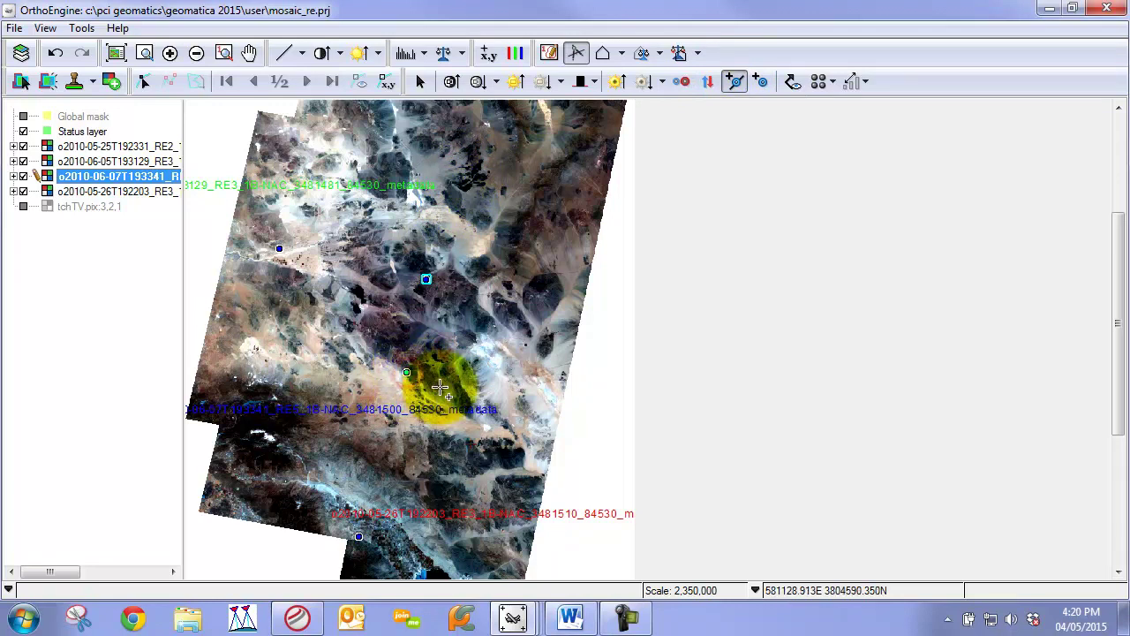
pyautogui.click(418, 318)
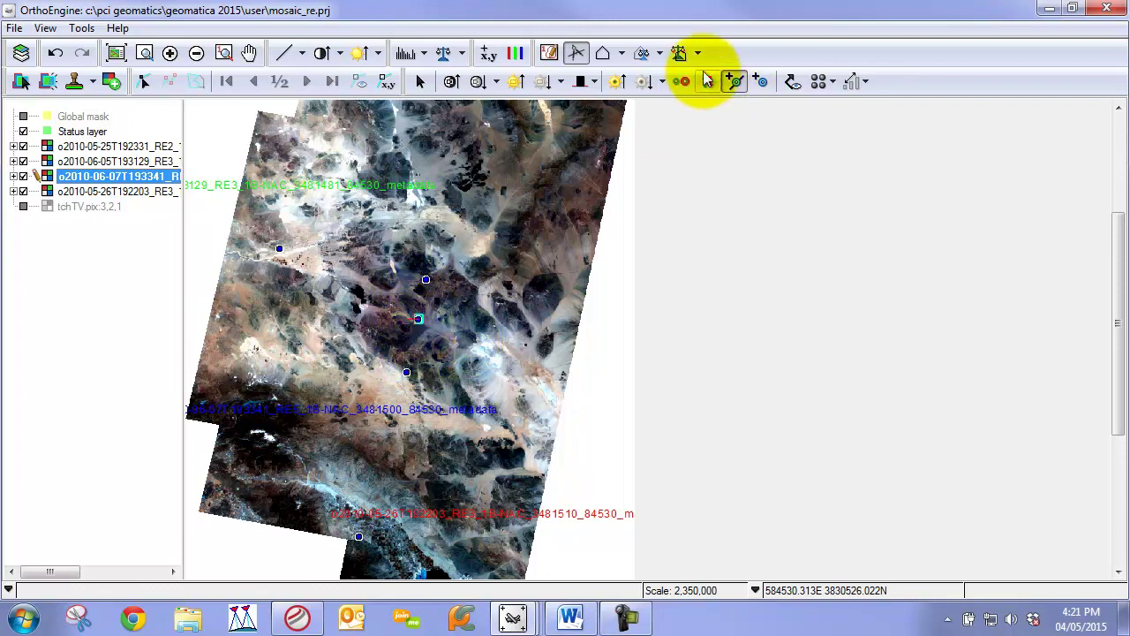
# - Try raising the dodging brightness of the 2010-05-26 image at the middle seam point and reset it
pyautogui.click(420, 81)
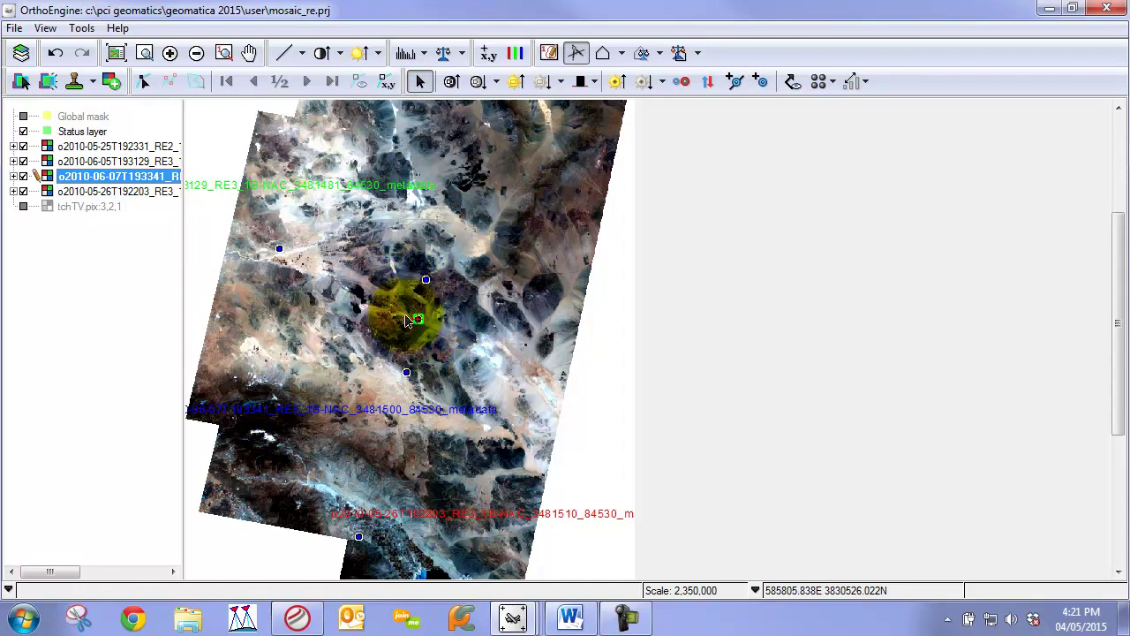
pyautogui.click(418, 319)
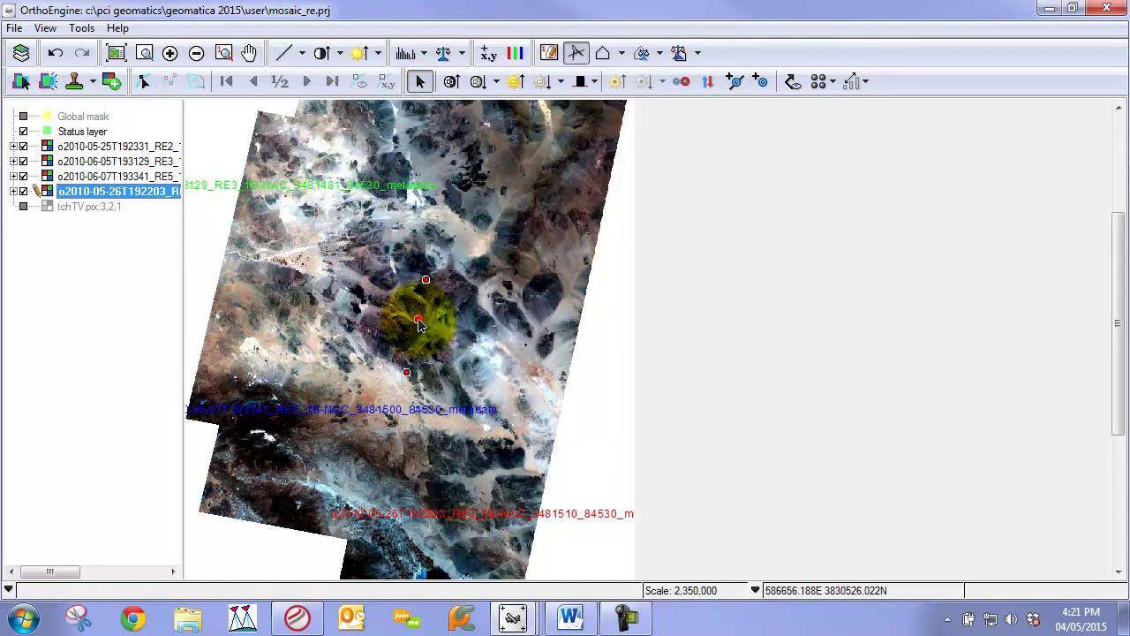
pyautogui.click(662, 81)
pyautogui.moveTo(749, 108); pyautogui.dragTo(789, 108)
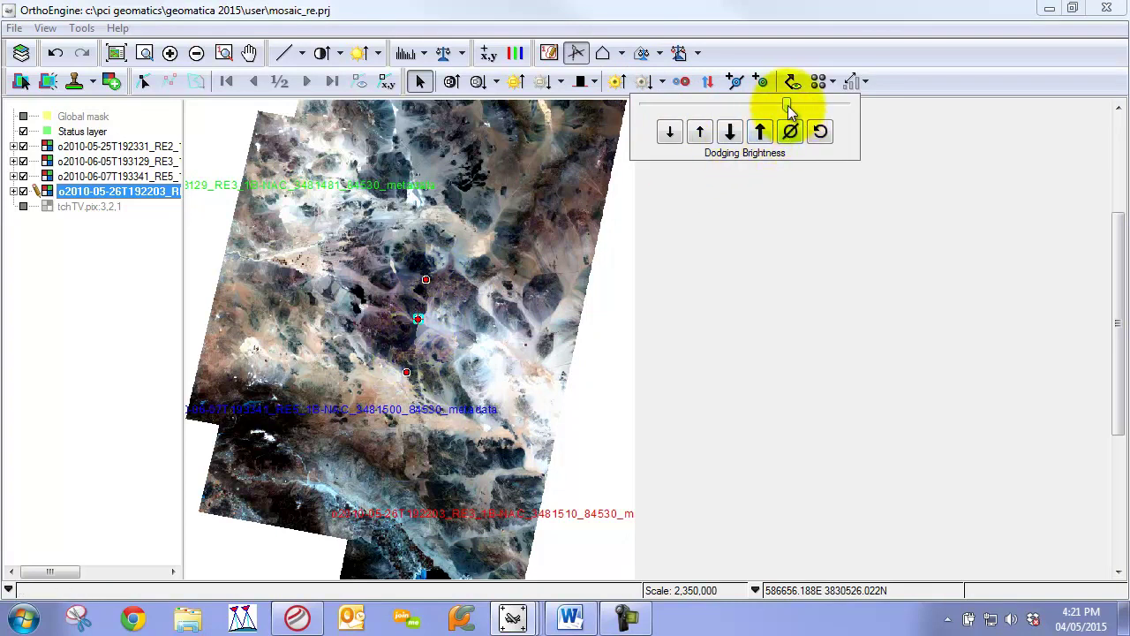
pyautogui.click(820, 133)
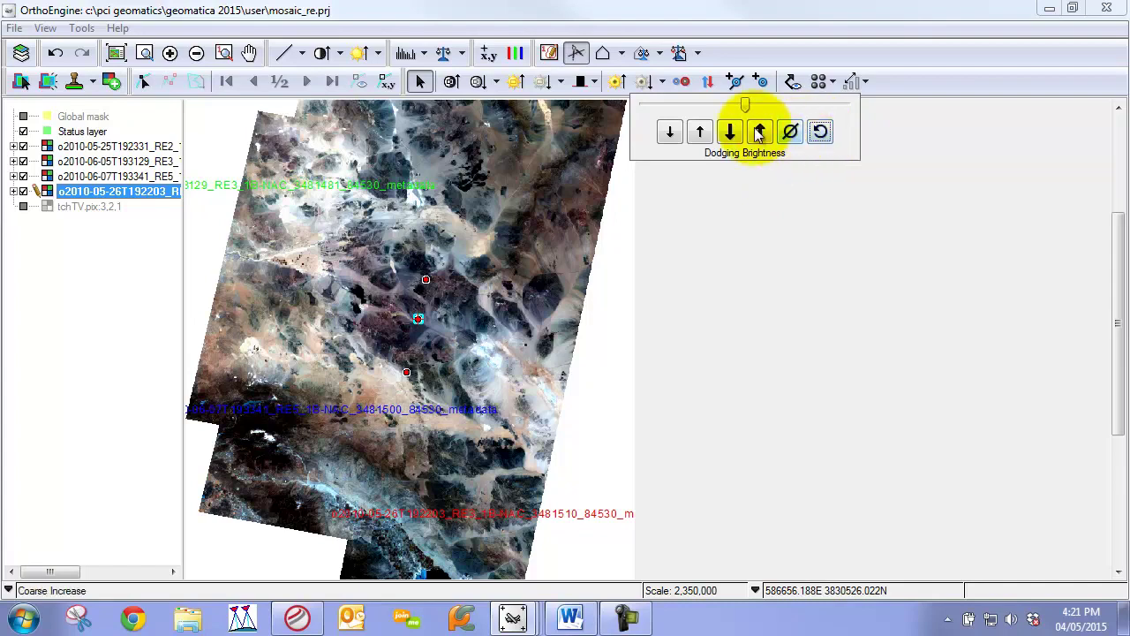
# - Try raising the dodging brightness in the Red channel only at the middle seam point and reset it
pyautogui.click(828, 82)
pyautogui.click(831, 84)
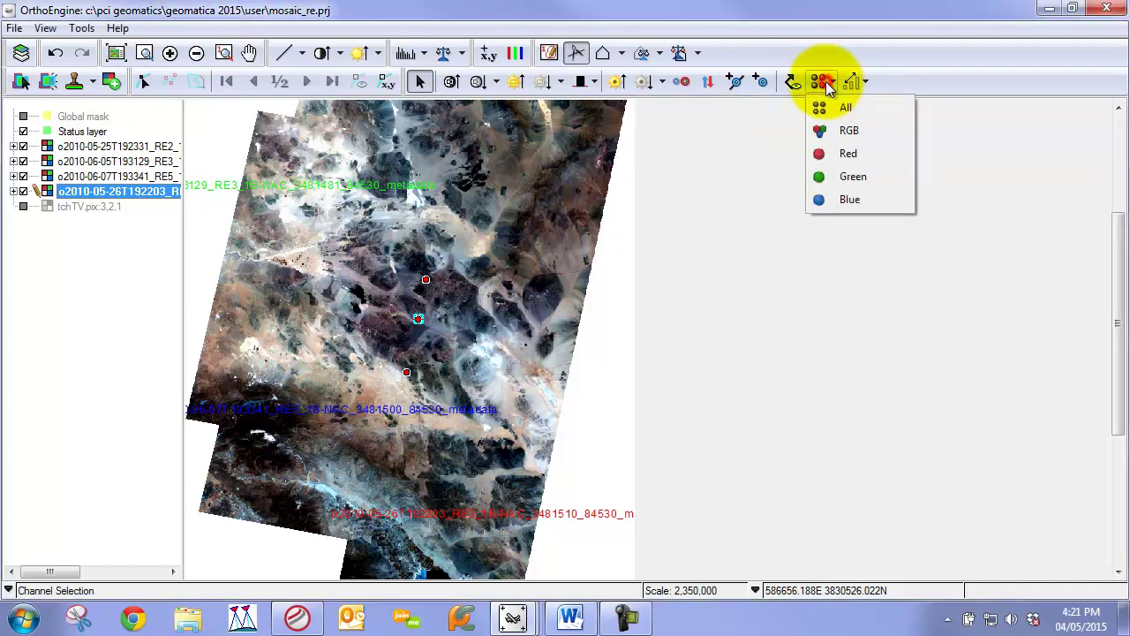
pyautogui.click(845, 155)
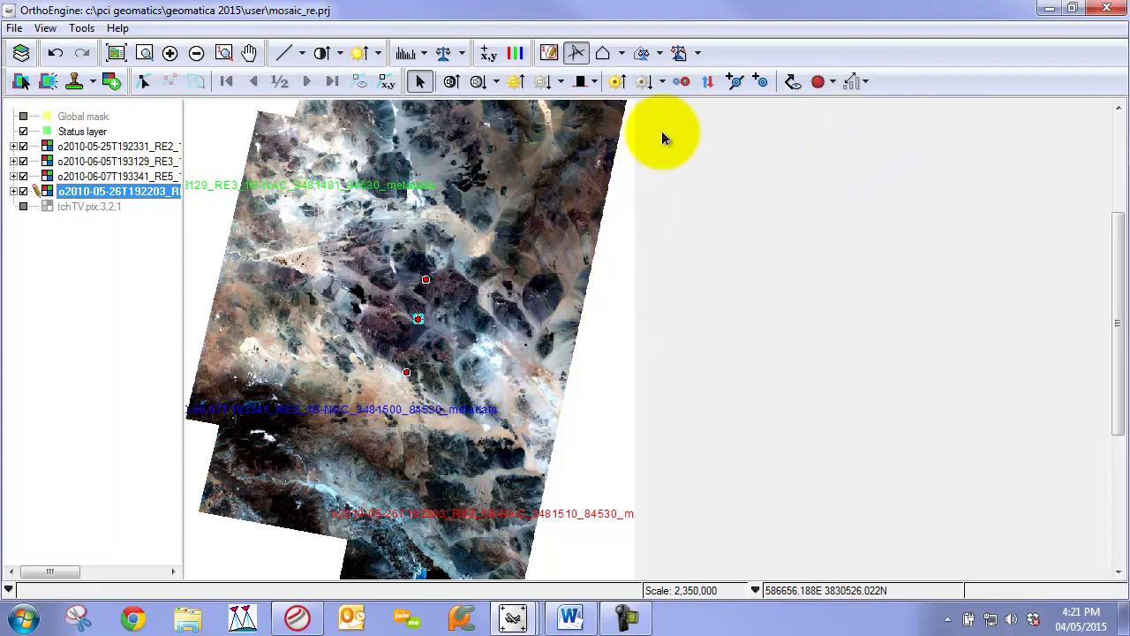
pyautogui.click(661, 81)
pyautogui.moveTo(746, 107)
pyautogui.mouseDown()
pyautogui.moveTo(733, 109)
pyautogui.moveTo(778, 106)
pyautogui.moveTo(761, 108)
pyautogui.mouseUp()
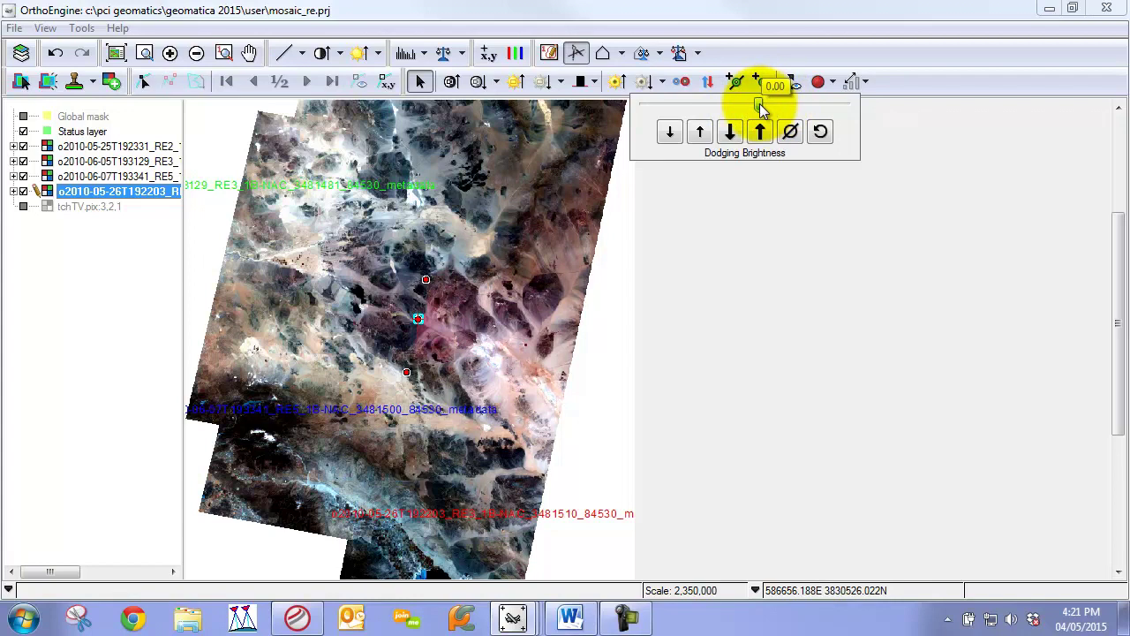
pyautogui.click(791, 132)
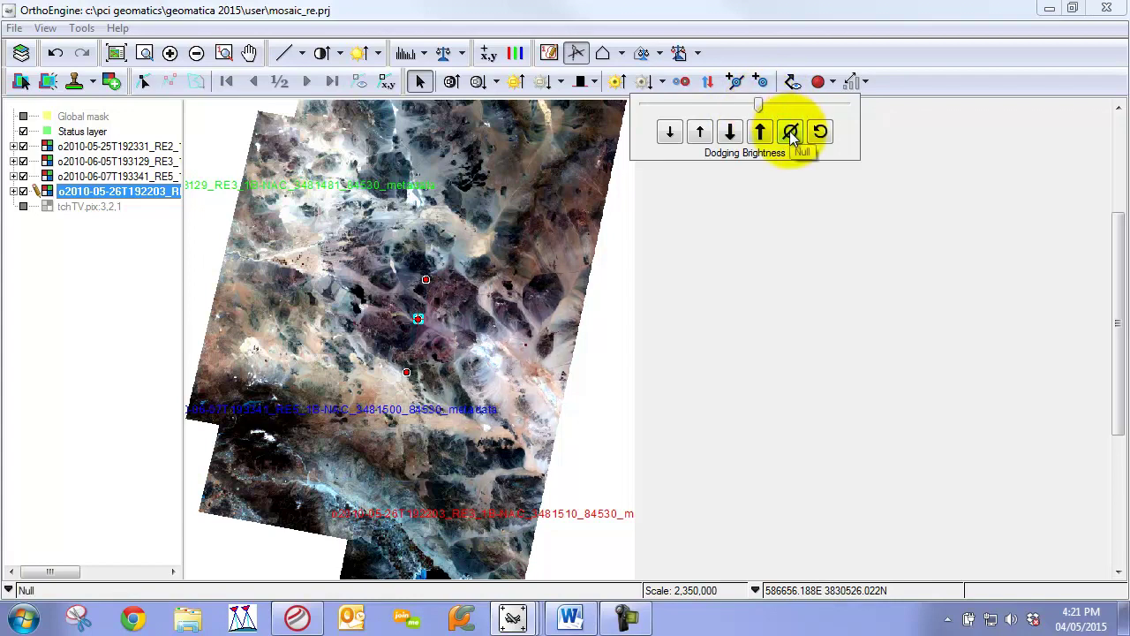
pyautogui.click(820, 131)
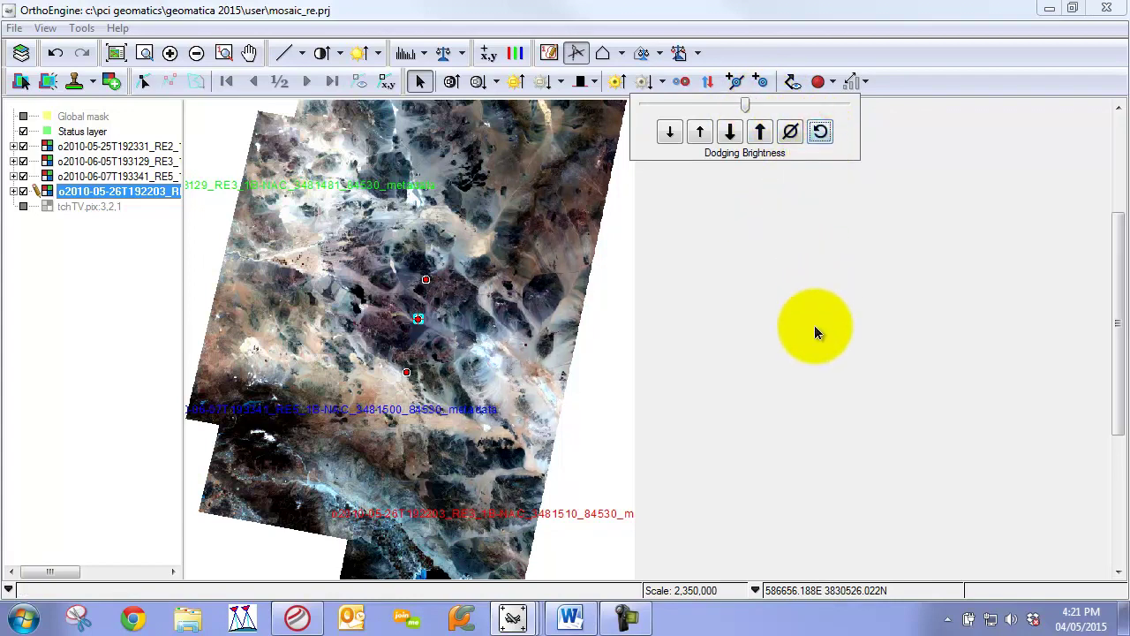
pyautogui.click(819, 309)
# - Surround the bright white patch in the western part of the 2010-06-05 image with a ring of single-image dodging points
pyautogui.moveTo(454, 366)
pyautogui.mouseDown()
pyautogui.moveTo(459, 298)
pyautogui.moveTo(453, 326)
pyautogui.mouseUp()
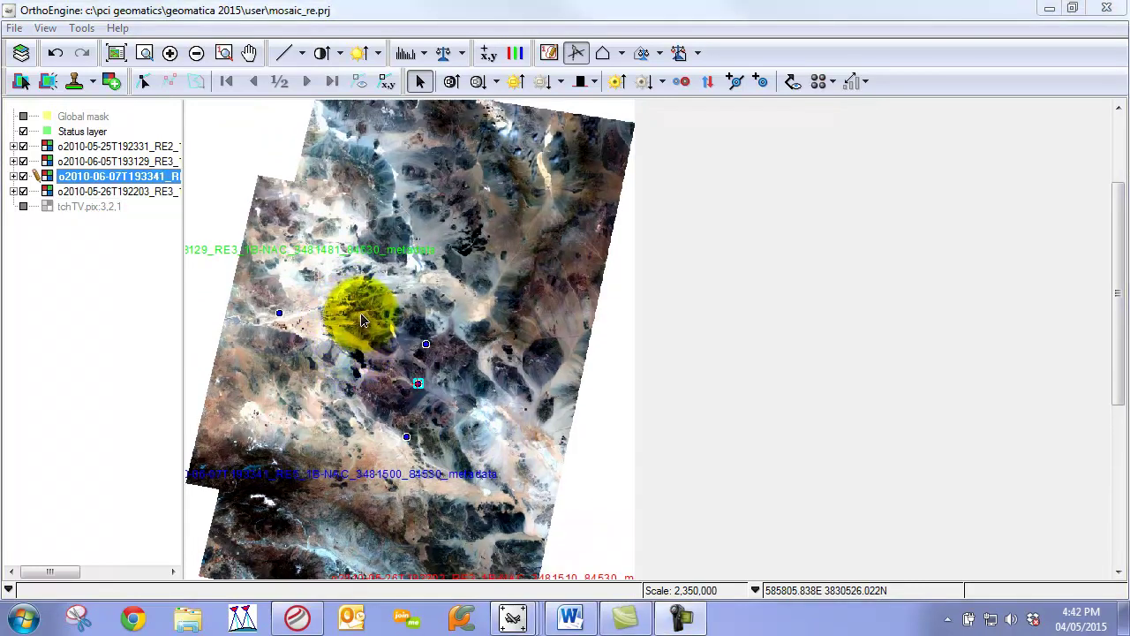
pyautogui.click(271, 272)
pyautogui.scroll(2, 291, 280)
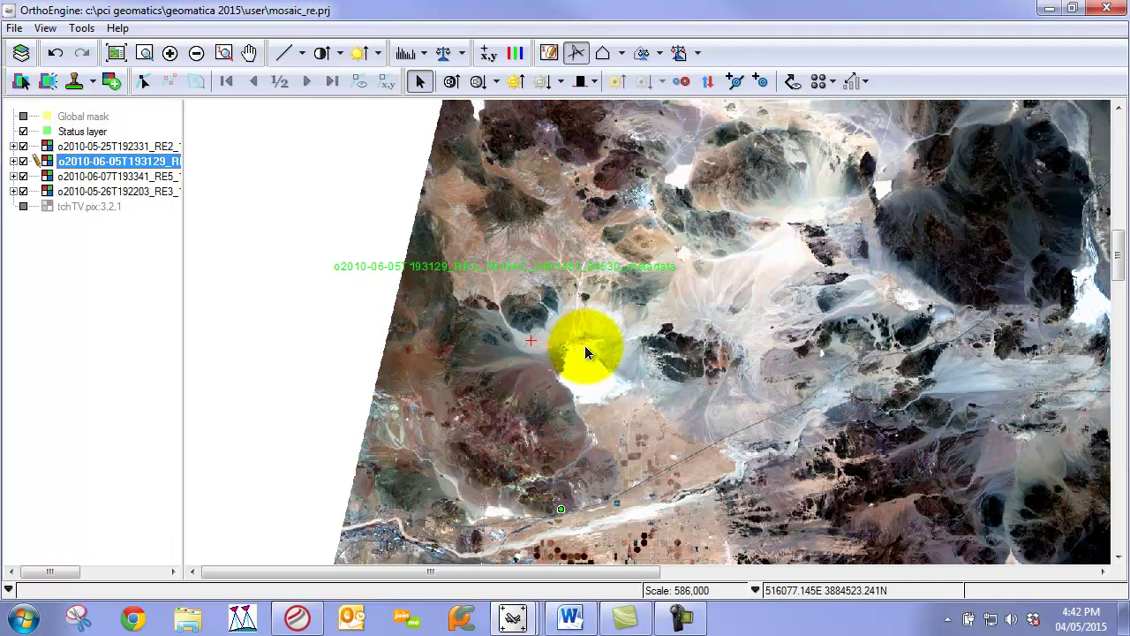
pyautogui.click(588, 368)
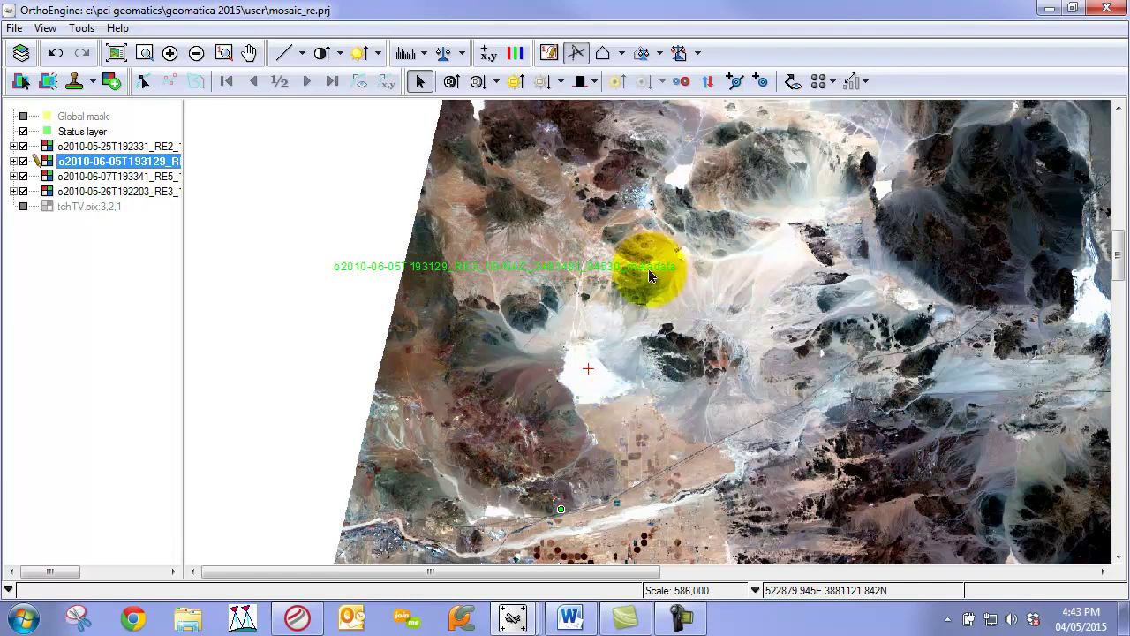
pyautogui.click(757, 85)
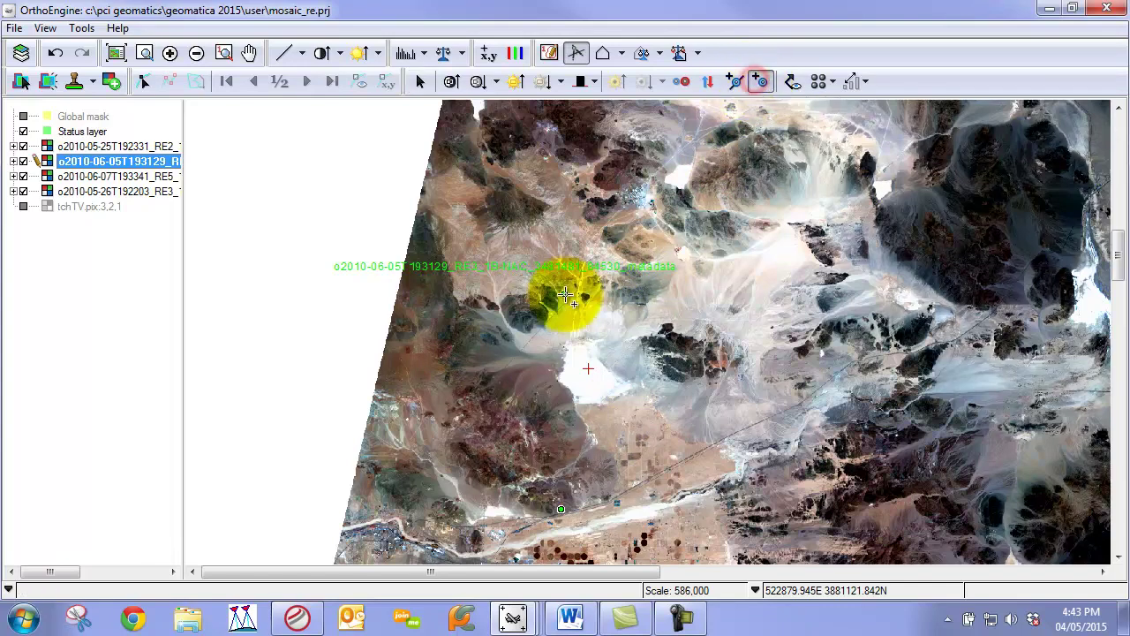
pyautogui.click(572, 333)
pyautogui.click(562, 347)
pyautogui.click(554, 363)
pyautogui.click(552, 380)
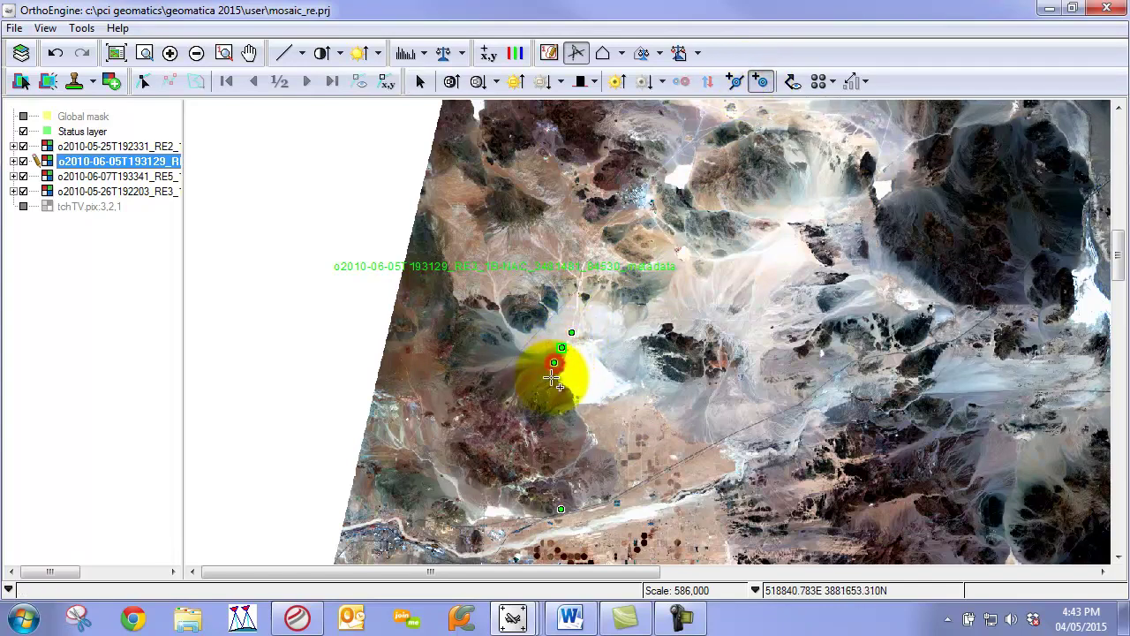
pyautogui.click(566, 399)
pyautogui.click(586, 414)
pyautogui.click(616, 410)
pyautogui.click(627, 399)
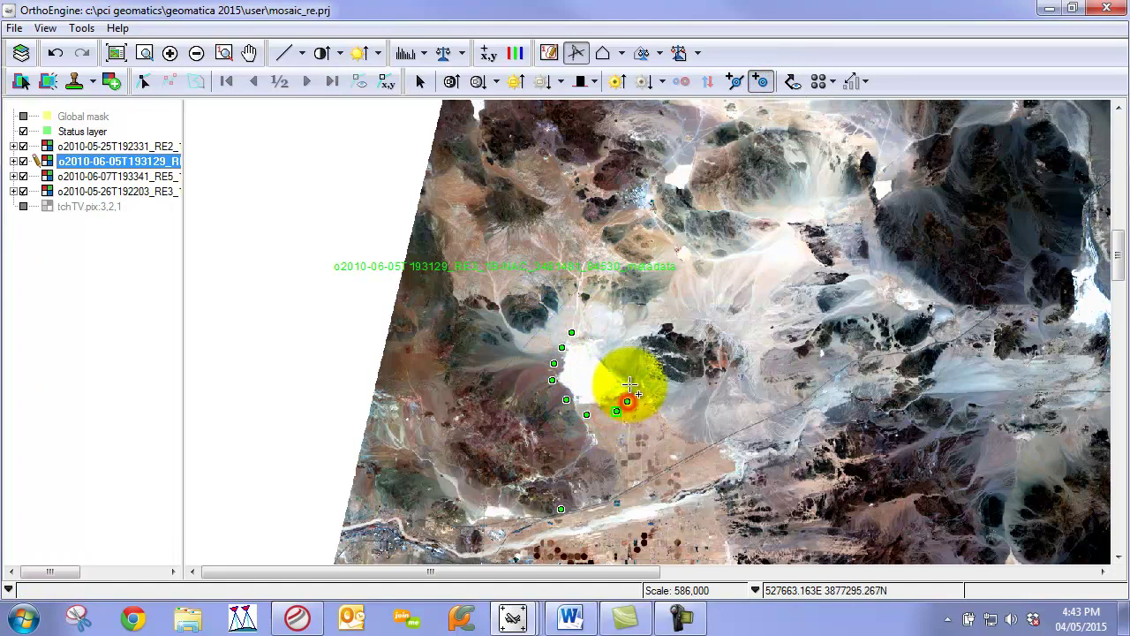
pyautogui.click(632, 377)
pyautogui.click(613, 361)
pyautogui.click(606, 343)
pyautogui.click(596, 332)
pyautogui.click(583, 332)
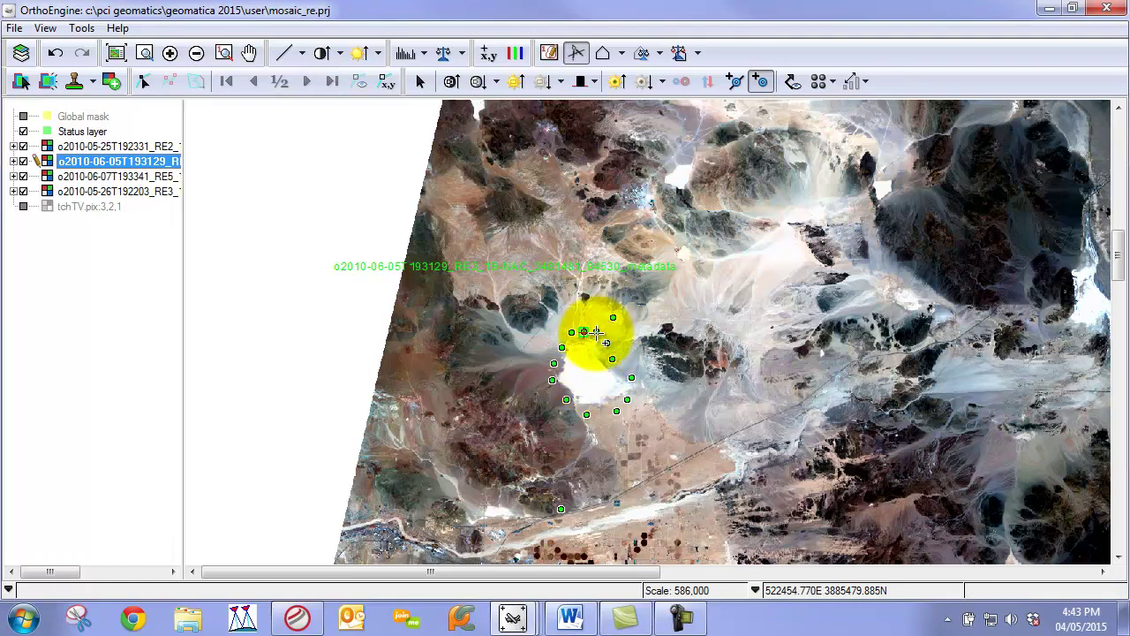
# - Add a dodging point at the centre of the white patch and lower its dodging brightness to about -0.64
pyautogui.click(586, 376)
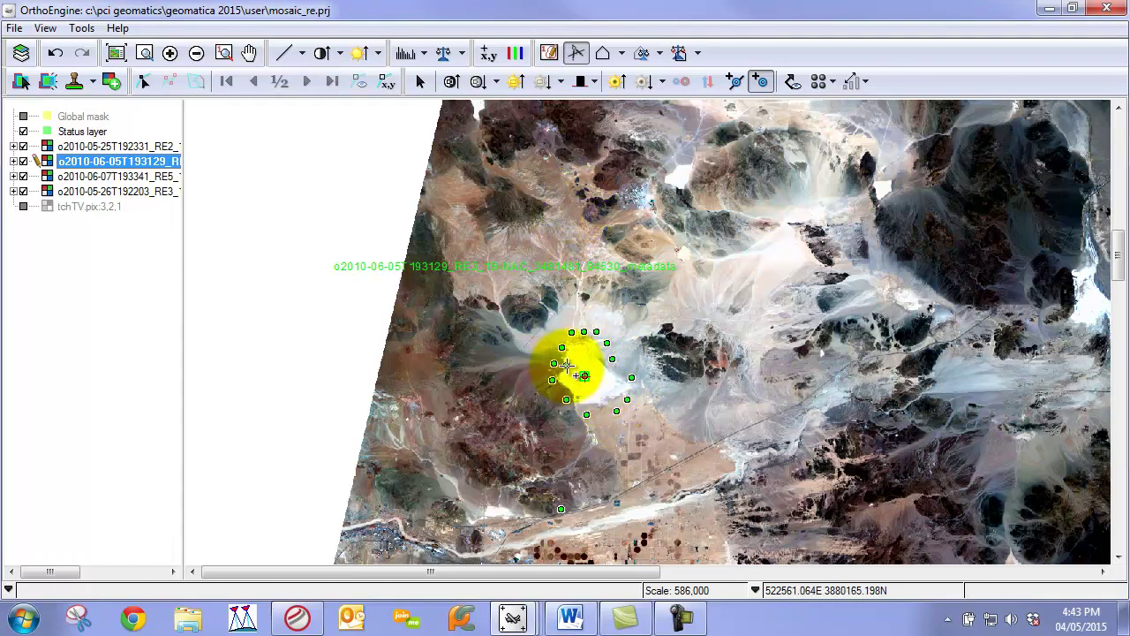
pyautogui.click(597, 378)
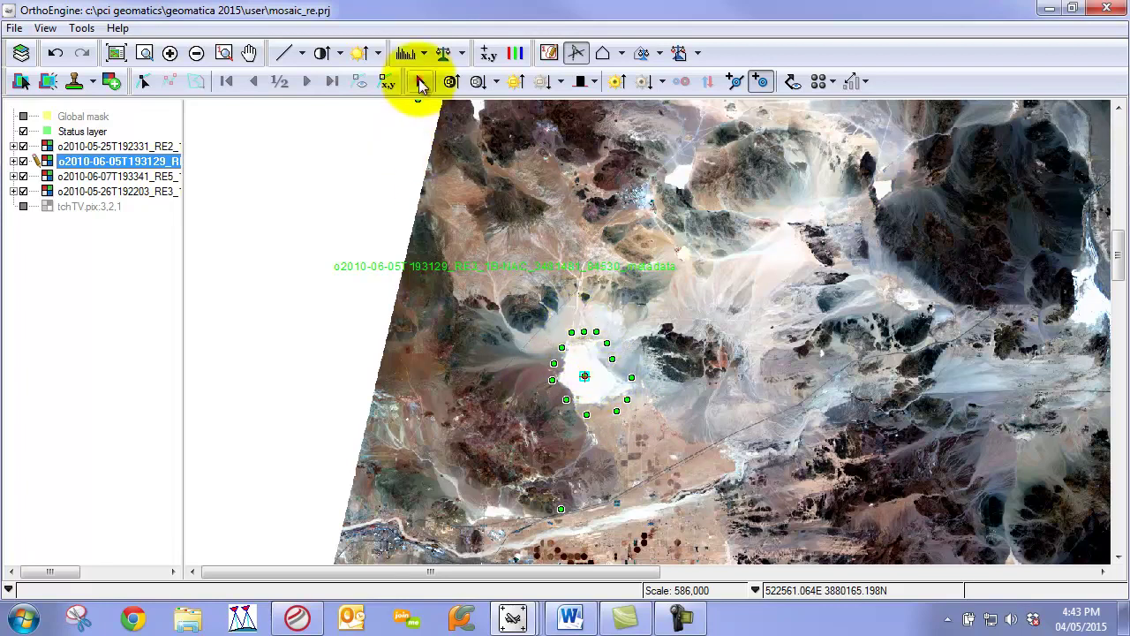
pyautogui.click(419, 81)
pyautogui.click(582, 375)
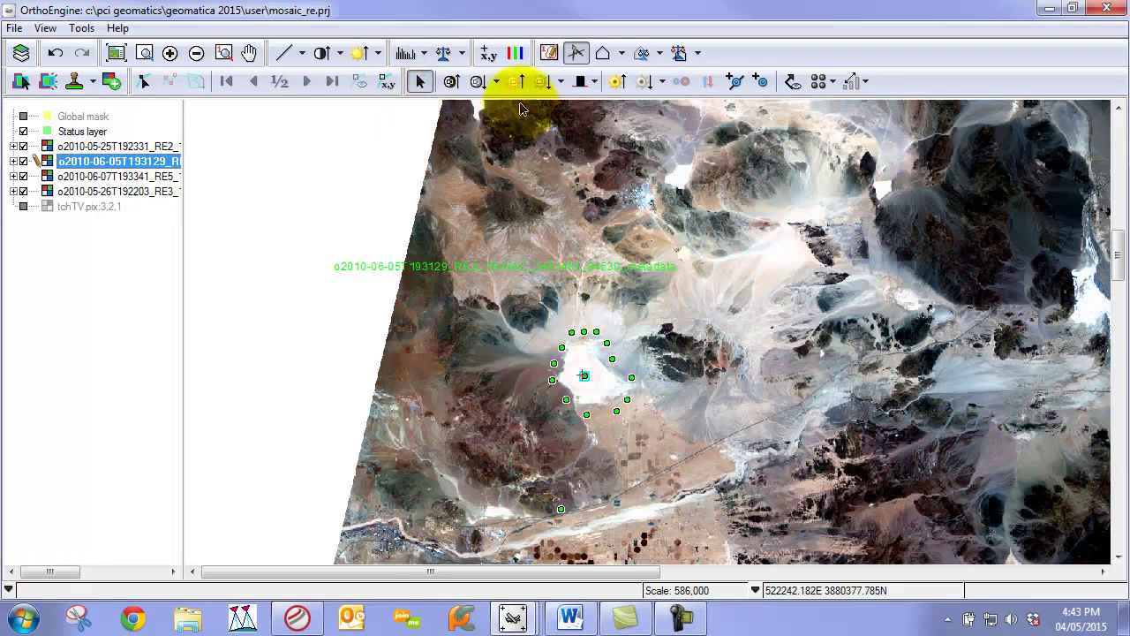
pyautogui.click(660, 80)
pyautogui.moveTo(745, 106)
pyautogui.mouseDown()
pyautogui.moveTo(676, 106)
pyautogui.moveTo(687, 107)
pyautogui.mouseUp()
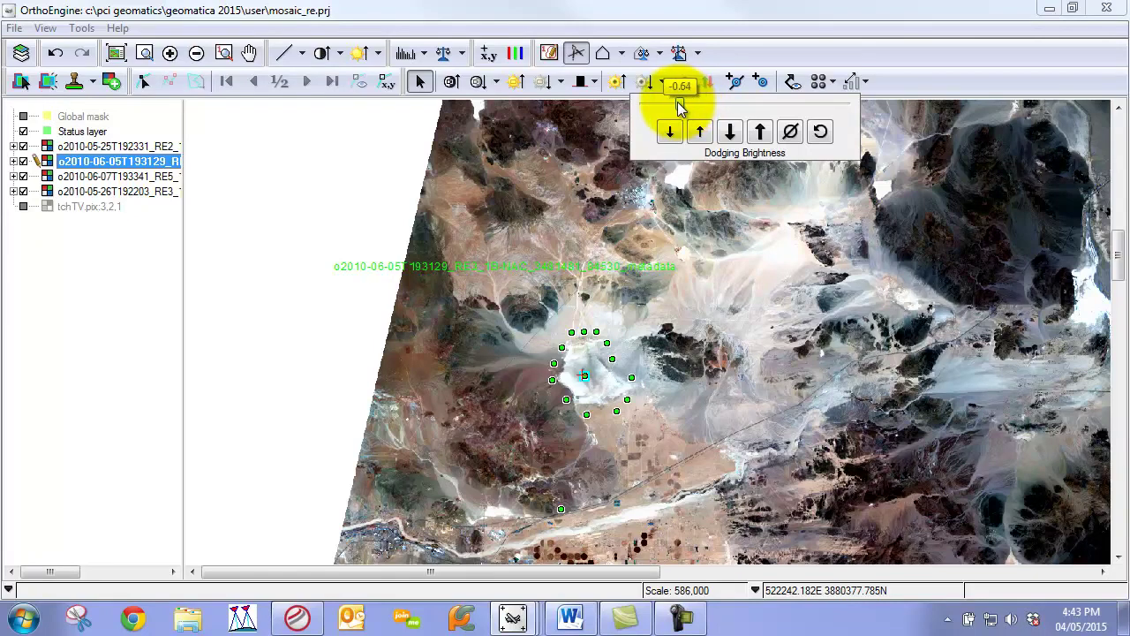
# - Add another dodging point in the southwestern part of the white patch and lower its dodging brightness
pyautogui.click(760, 81)
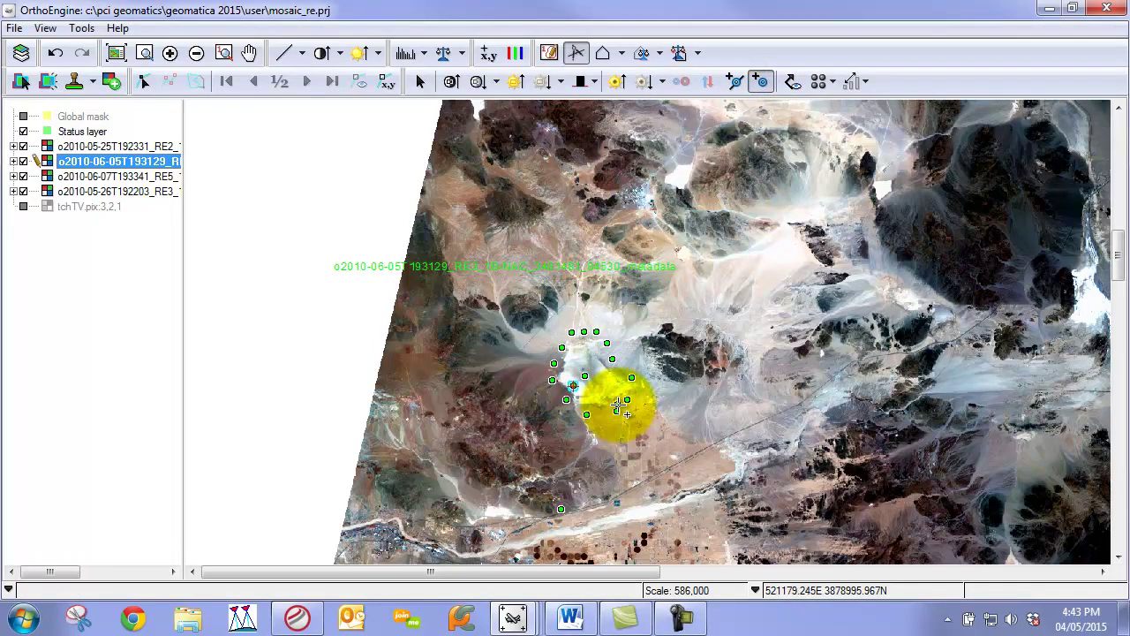
pyautogui.scroll(2, 618, 399)
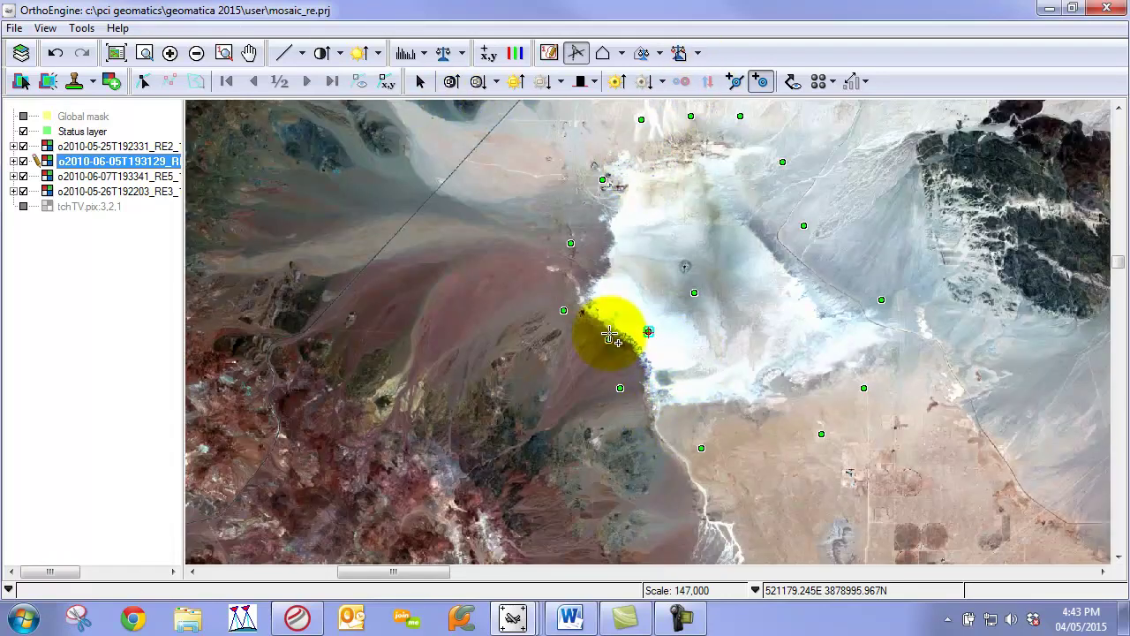
pyautogui.click(653, 82)
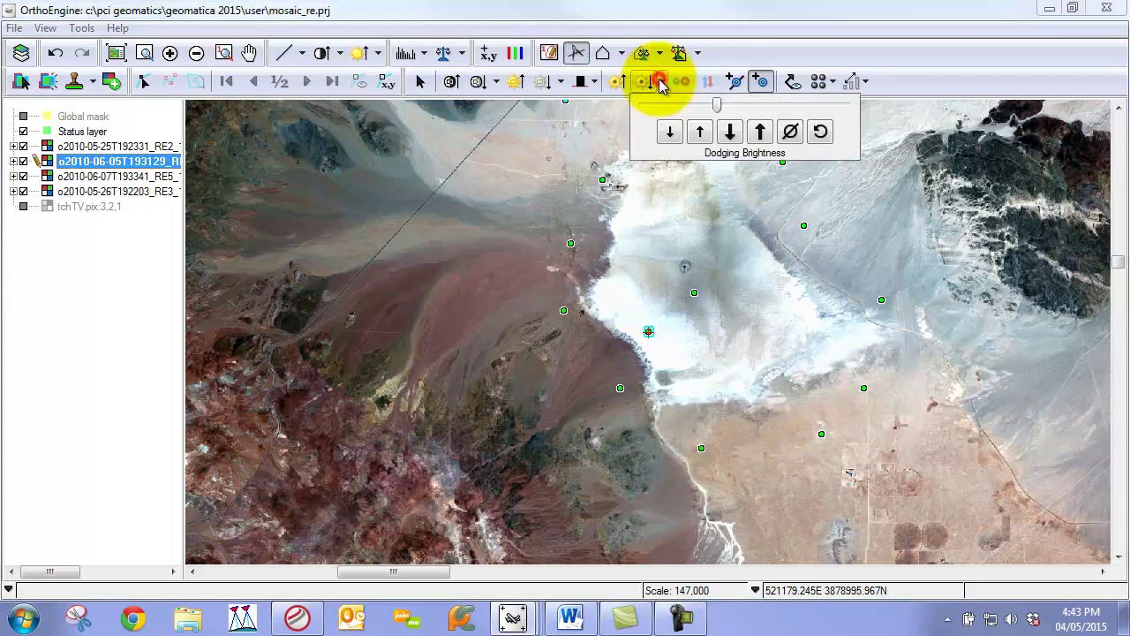
pyautogui.moveTo(706, 111); pyautogui.dragTo(682, 112)
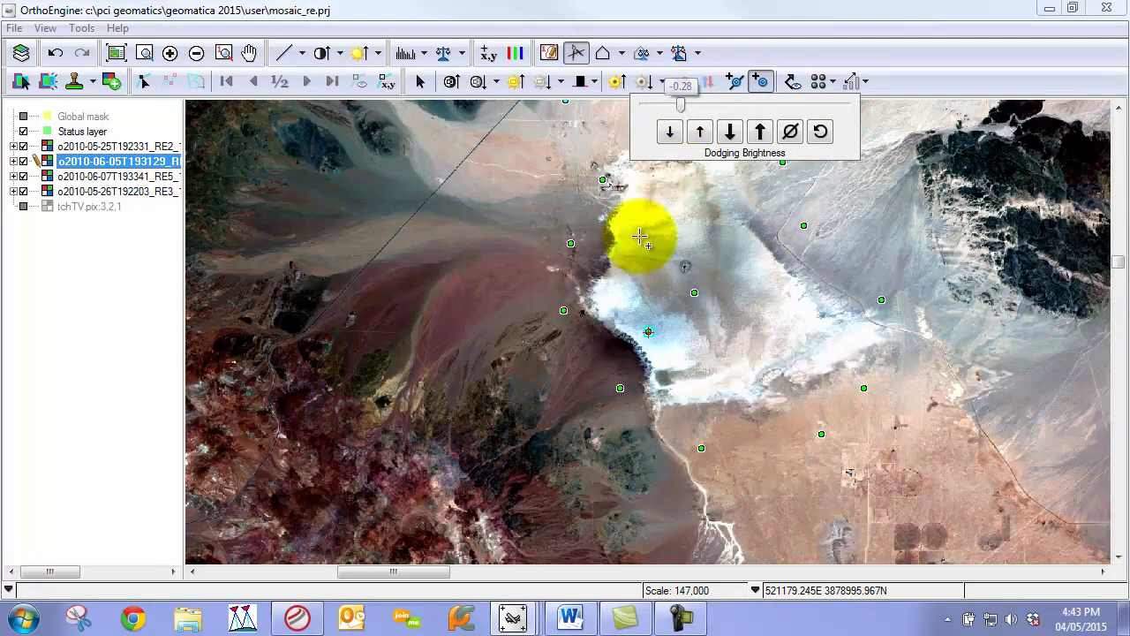
# - Add a dodging point near the white patch's eastern corner and lower its dodging brightness to about -0.29
pyautogui.click(837, 338)
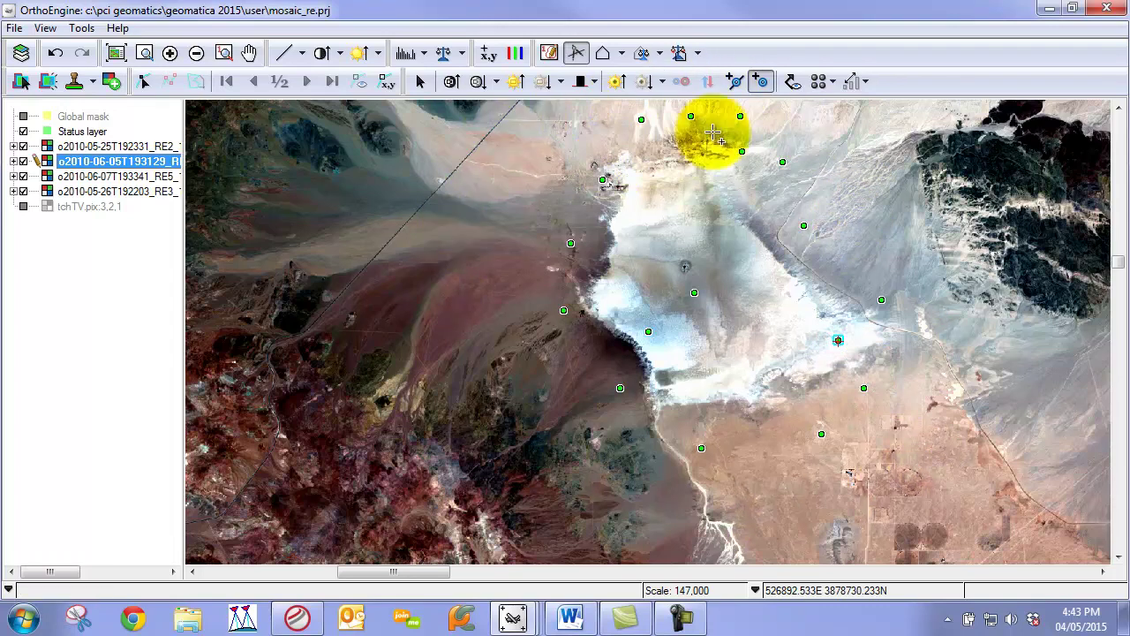
pyautogui.click(662, 81)
pyautogui.moveTo(741, 105)
pyautogui.mouseDown()
pyautogui.moveTo(693, 108)
pyautogui.moveTo(713, 107)
pyautogui.mouseUp()
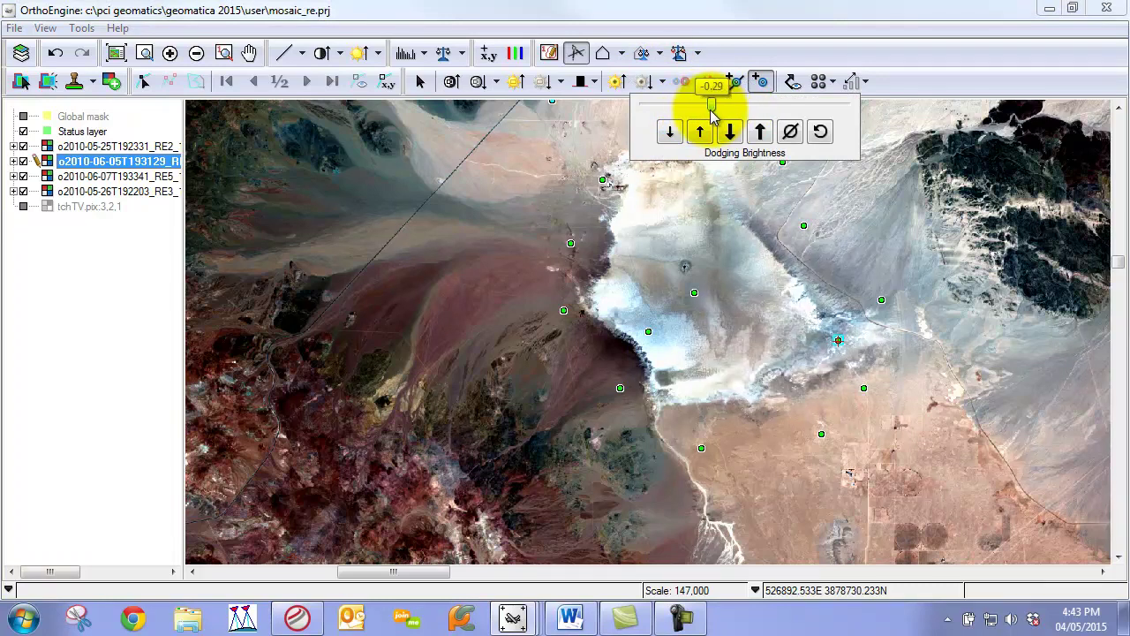
pyautogui.click(538, 250)
pyautogui.scroll(-1, 551, 256)
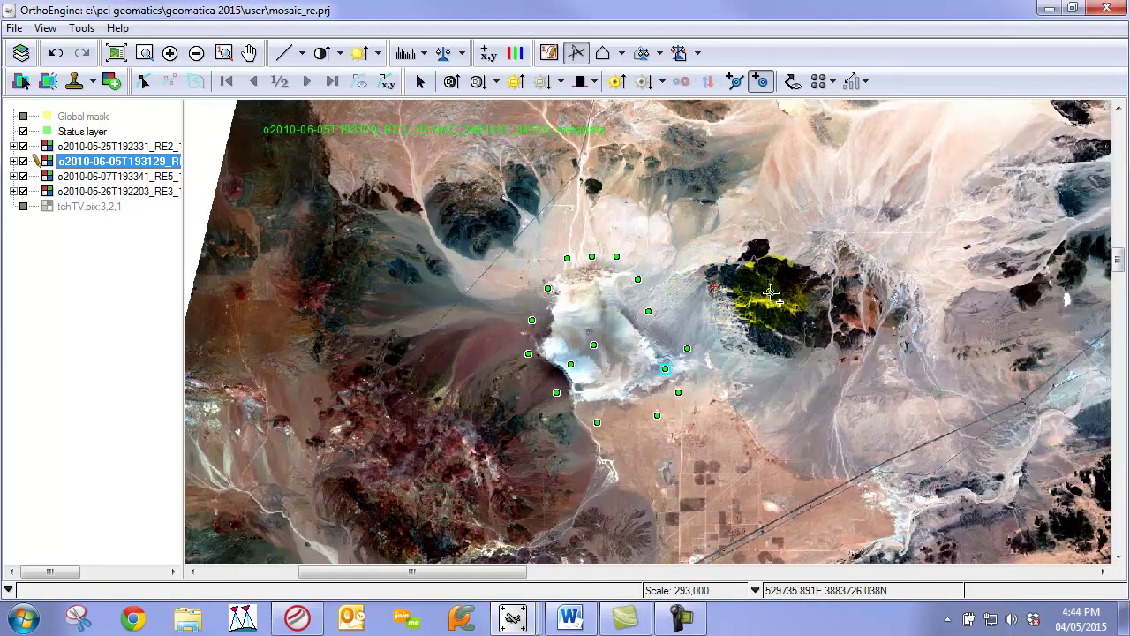
pyautogui.scroll(-1, 769, 297)
pyautogui.moveTo(819, 315); pyautogui.dragTo(664, 307)
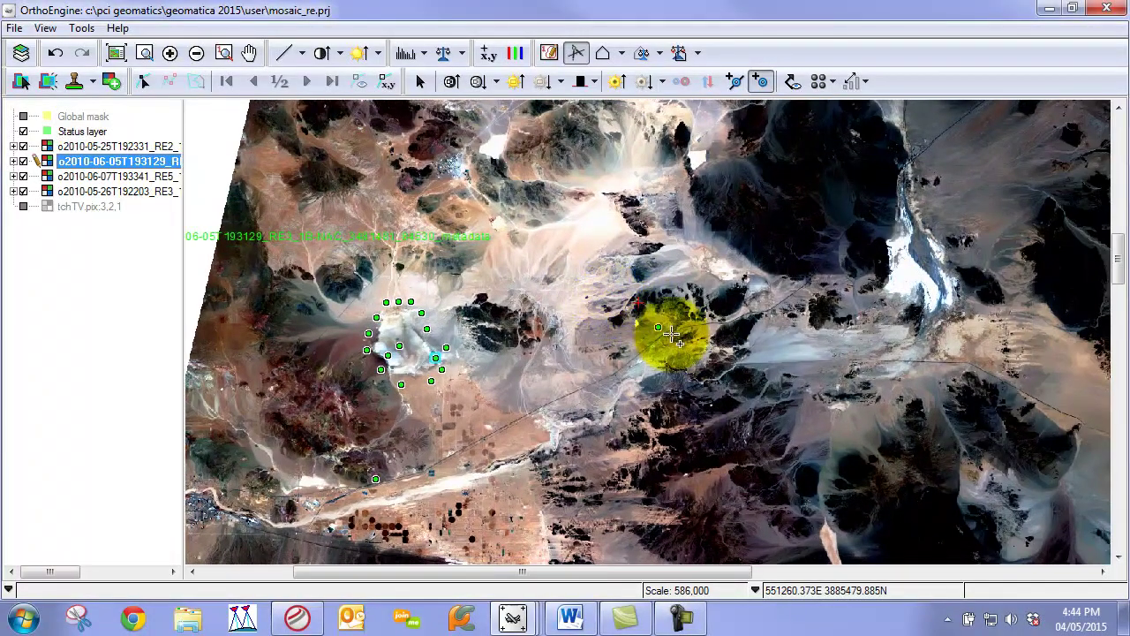